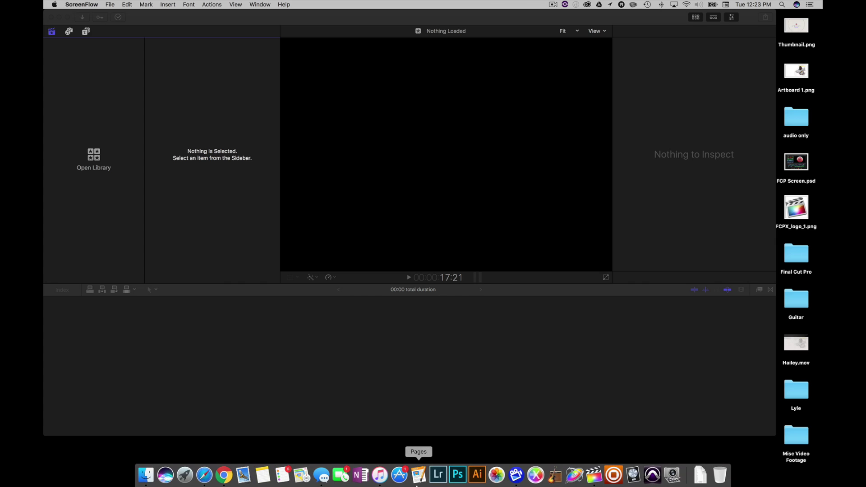
# Step: Browse the Sound Effects, GarageBand, Logic Pro X and Photos sources, ending on the iTunes song list
pyautogui.click(172, 19)
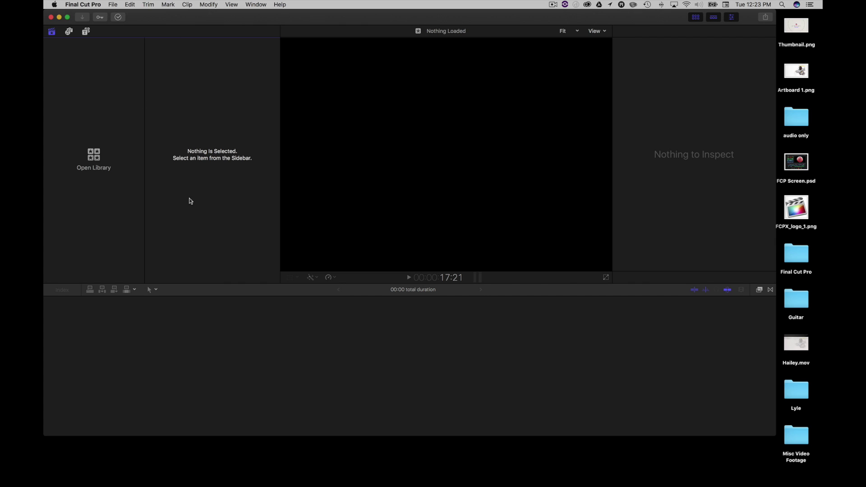
pyautogui.click(69, 32)
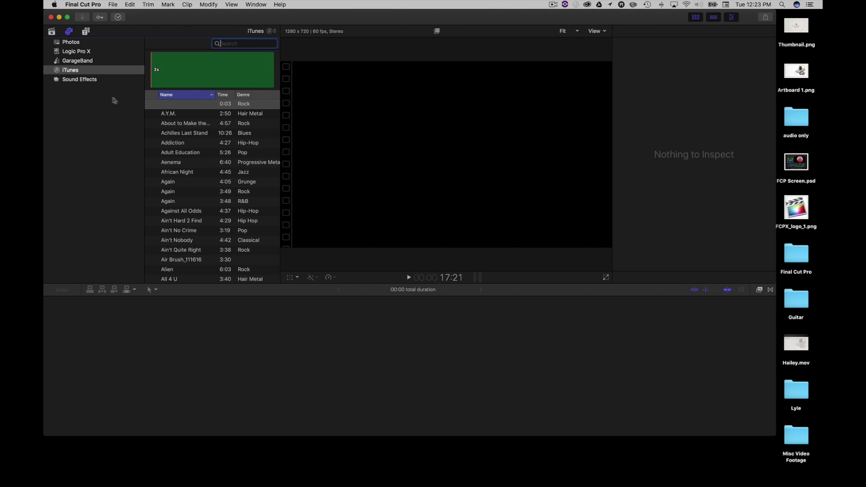
pyautogui.click(89, 84)
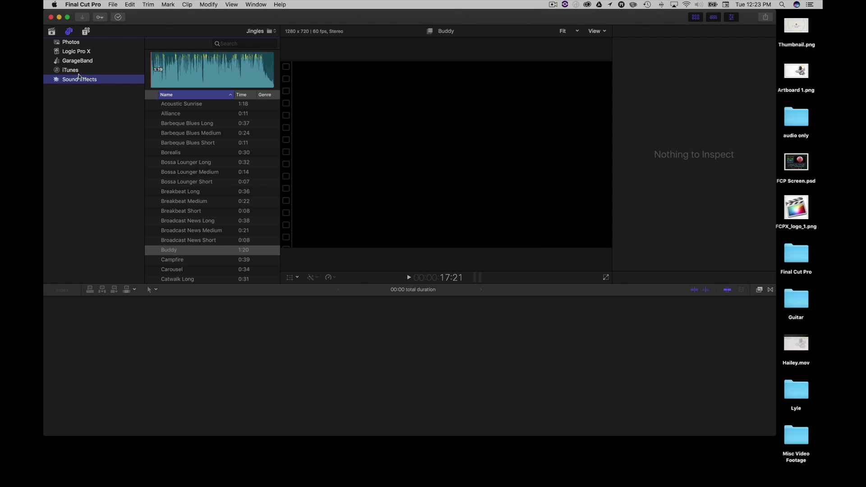
pyautogui.click(70, 70)
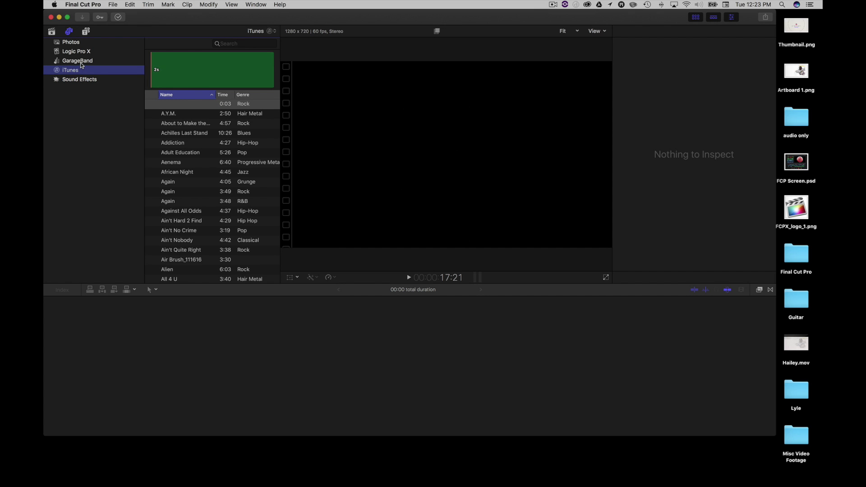
pyautogui.click(81, 62)
pyautogui.click(82, 53)
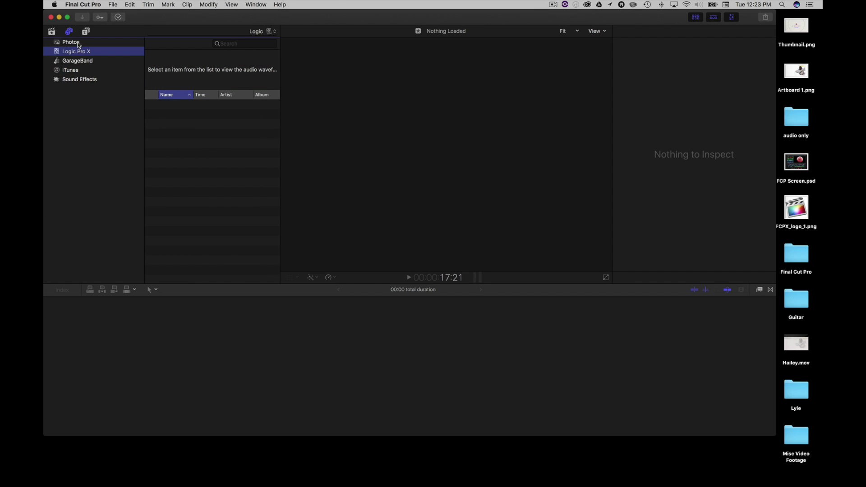
pyautogui.click(79, 44)
pyautogui.click(81, 53)
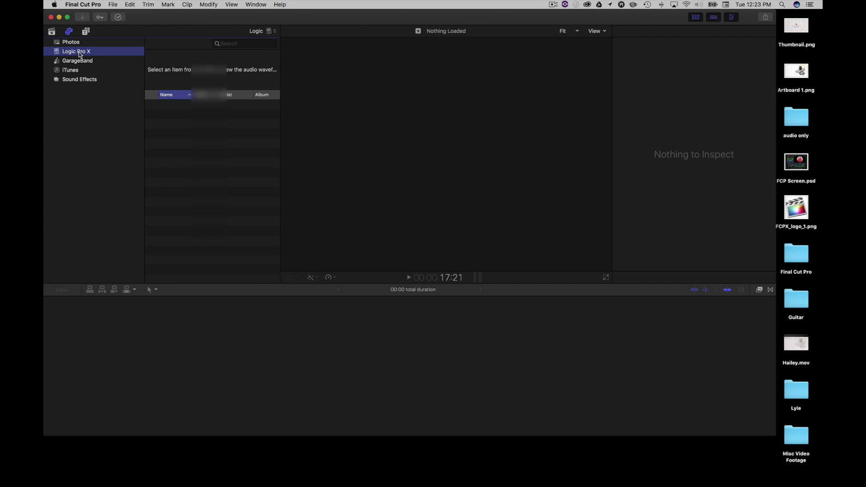
pyautogui.click(81, 62)
pyautogui.click(79, 71)
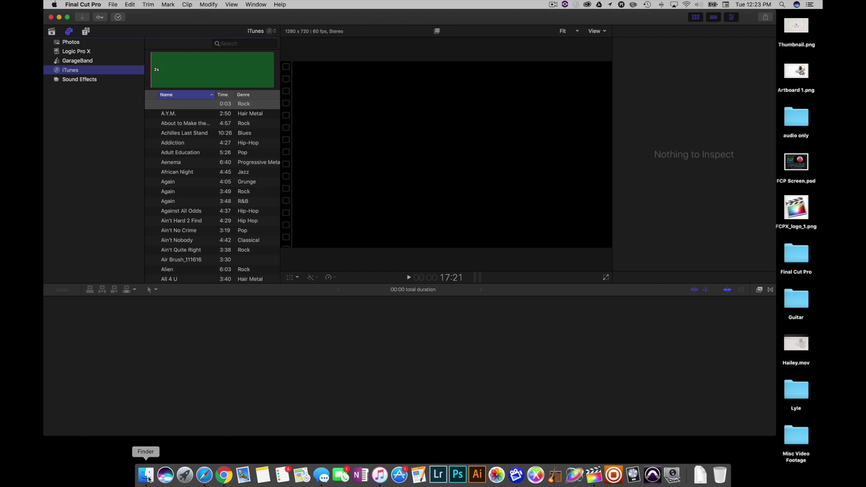
pyautogui.click(145, 475)
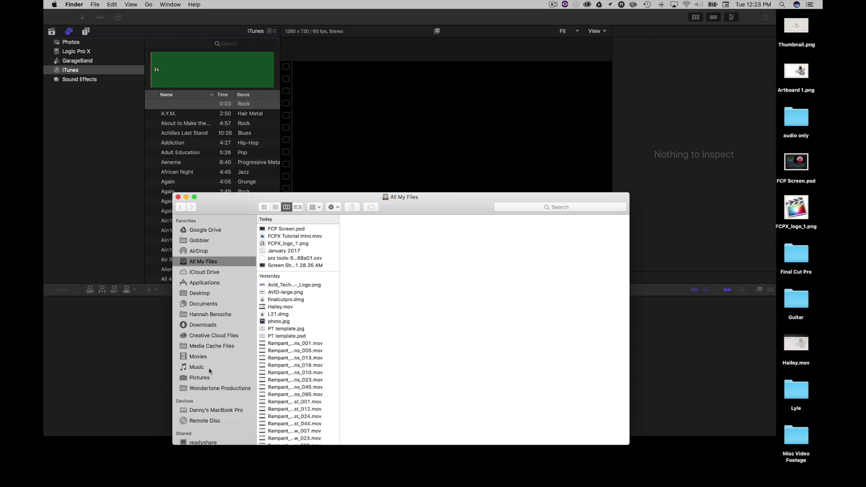
# Step: Open Movies › Intro's and Quick Look FCPX Tutorial Intro.mov
pyautogui.click(205, 357)
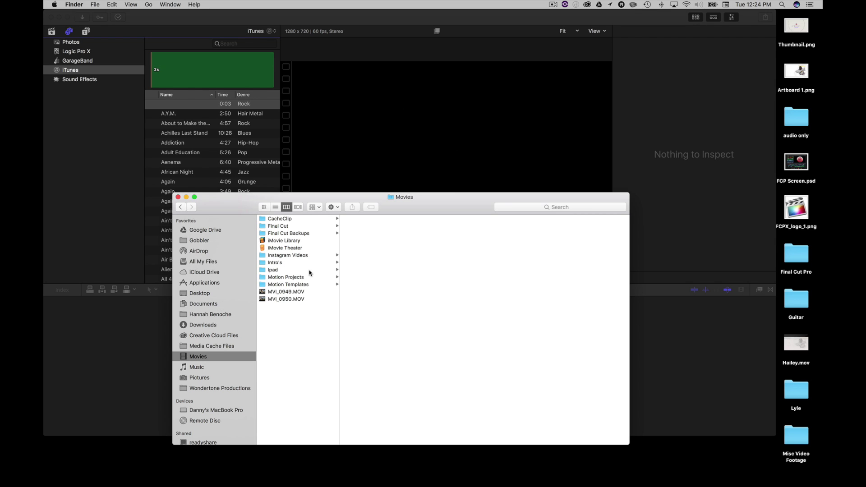
pyautogui.click(294, 265)
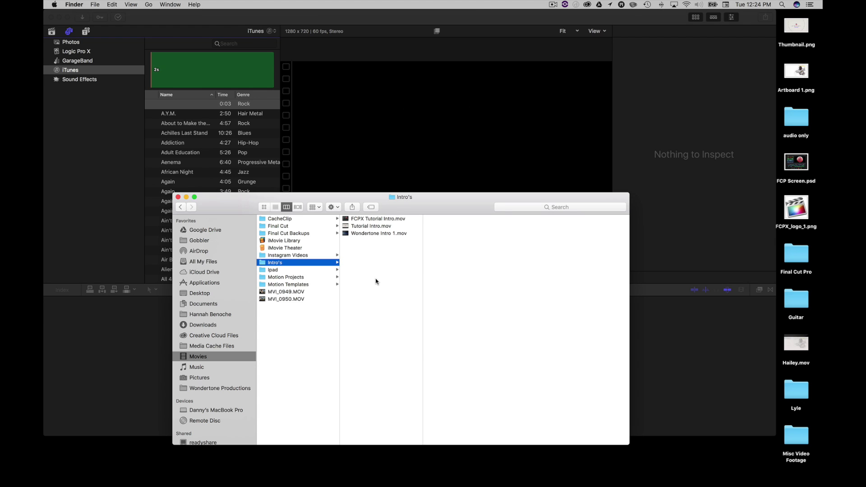
pyautogui.click(362, 219)
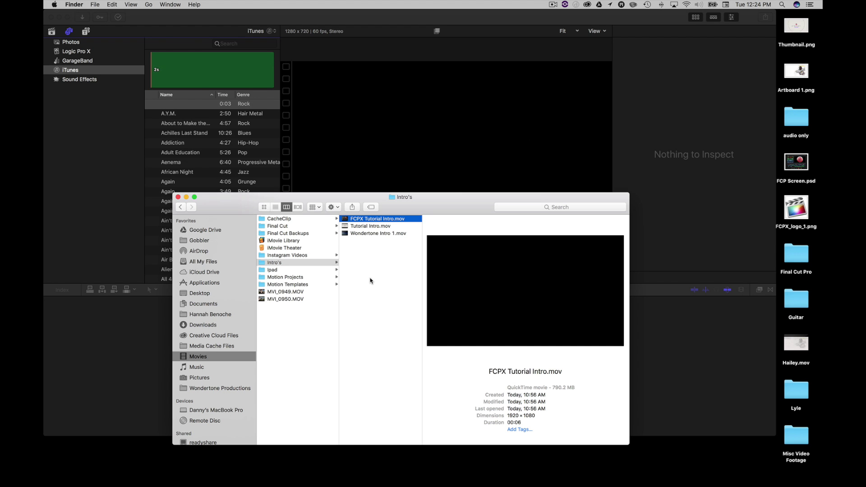
pyautogui.press('space')
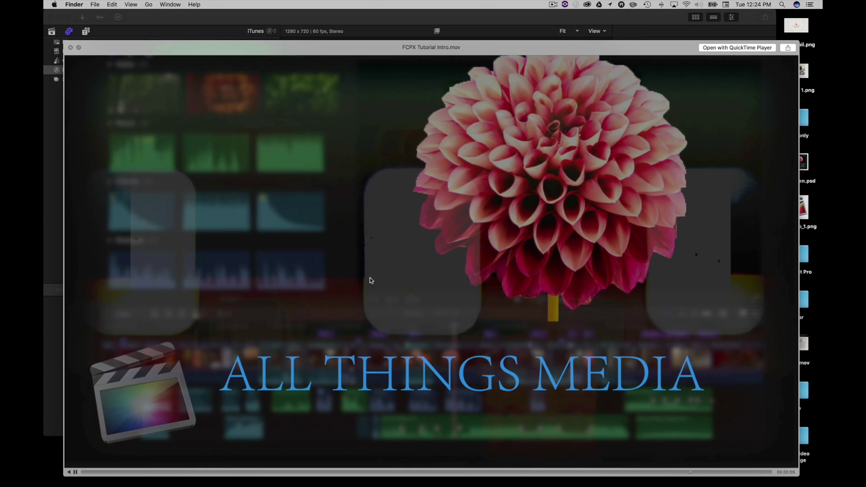
pyautogui.press('space')
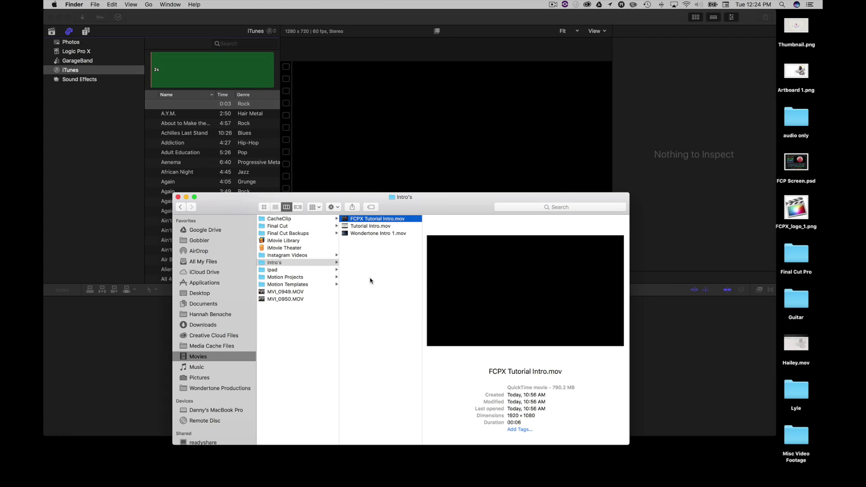
# Step: Quick Look Tutorial Intro.mov and Wondertone Intro 1.mov in turn
pyautogui.click(368, 228)
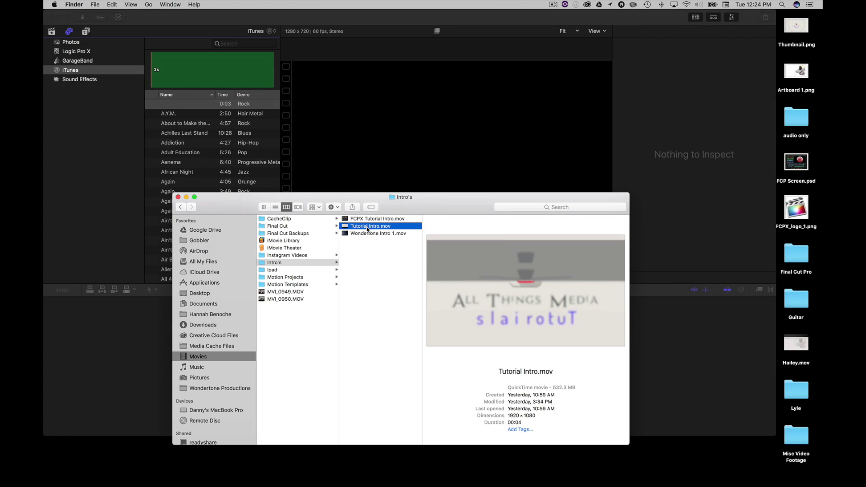
pyautogui.press('space')
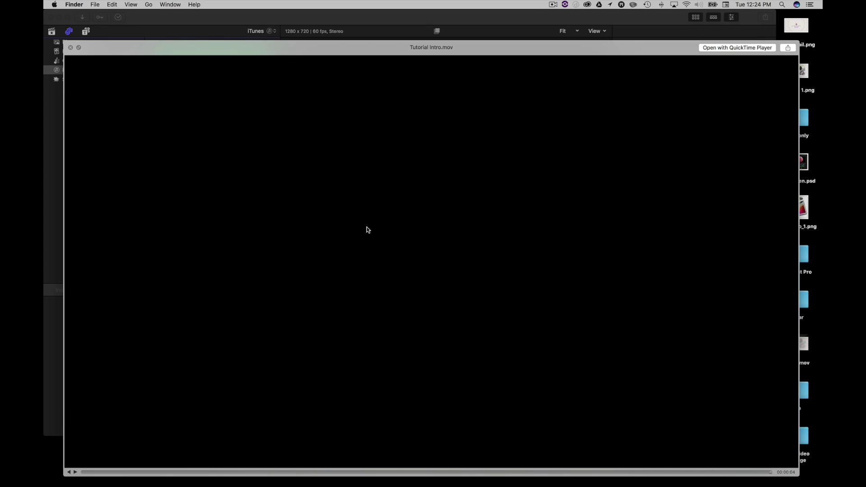
pyautogui.press('space')
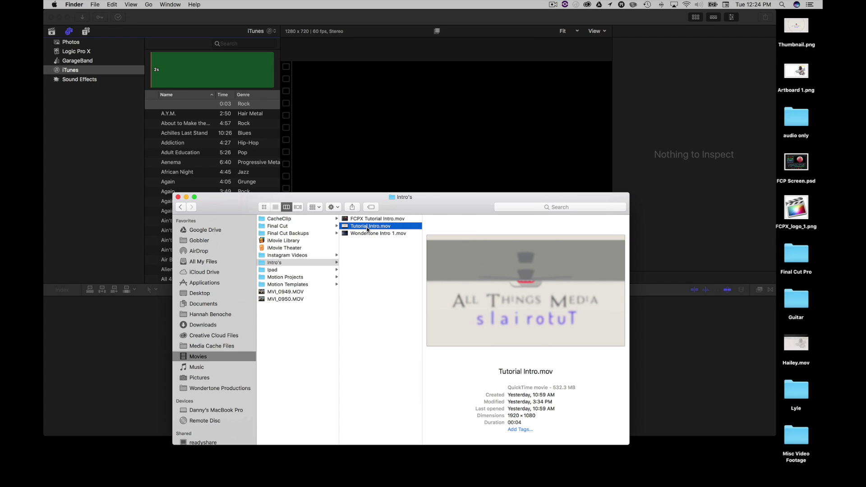
pyautogui.click(369, 234)
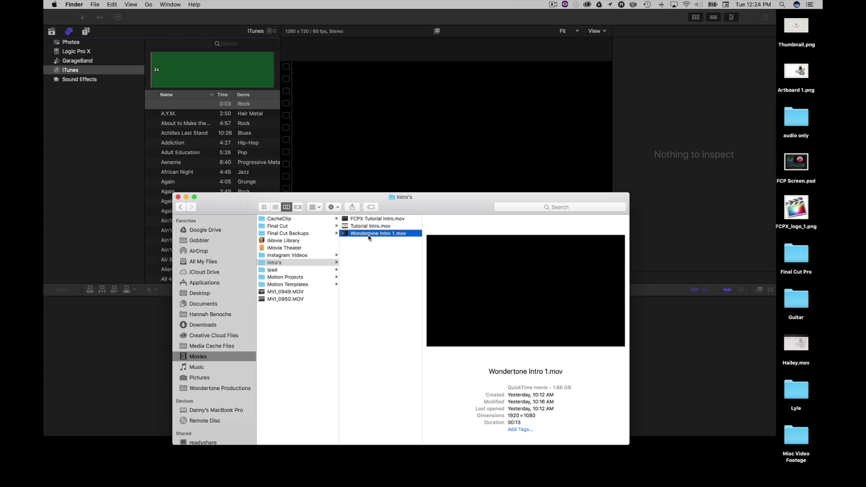
pyautogui.press('space')
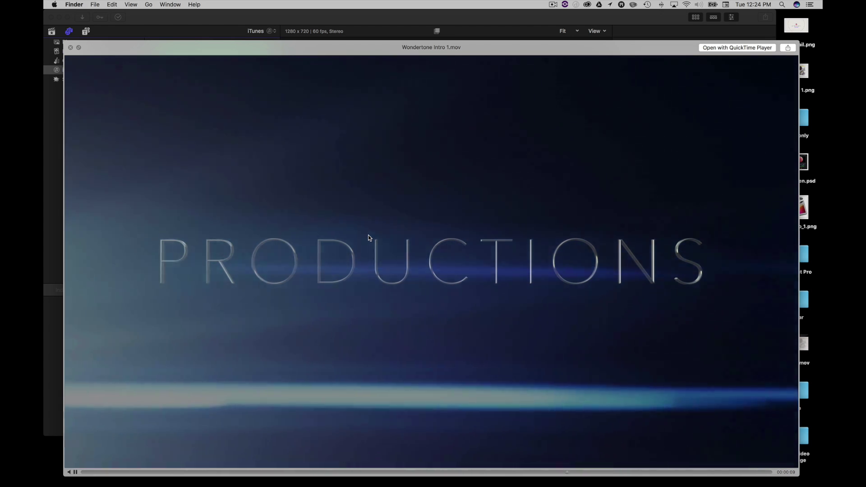
pyautogui.press('space')
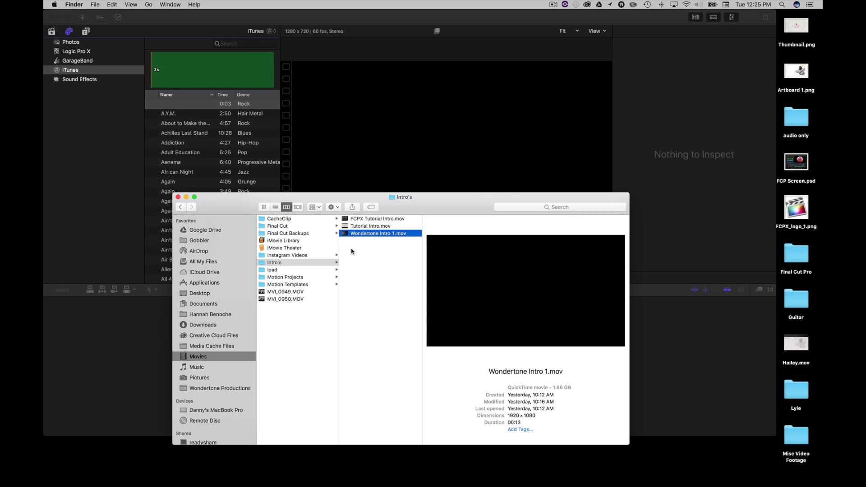
pyautogui.moveTo(224, 480)
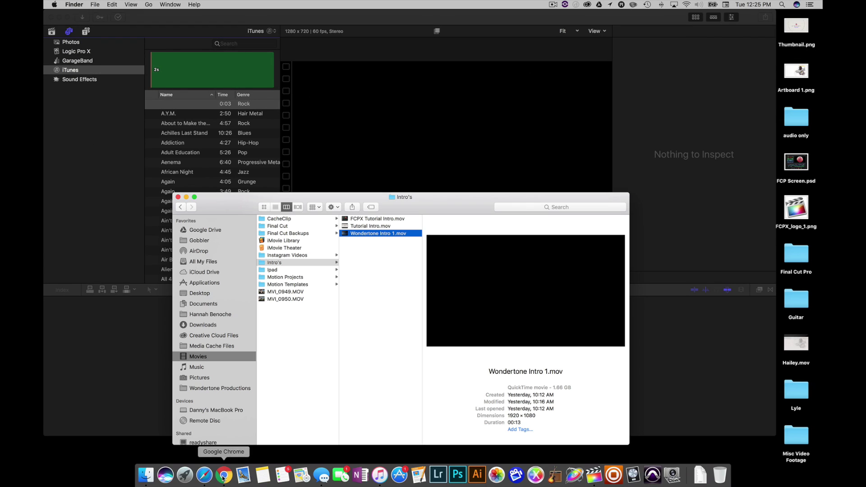
# Step: Bring iTunes forward, make it taller and move the Finder window over it
pyautogui.click(387, 479)
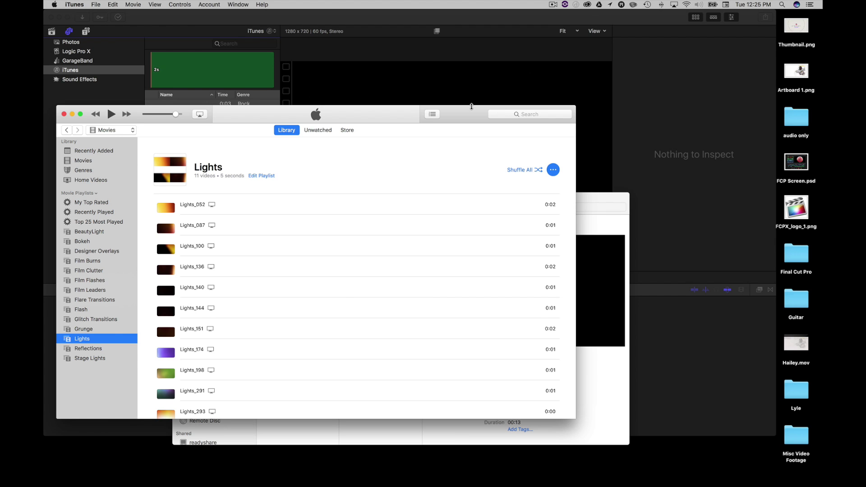
pyautogui.moveTo(471, 105); pyautogui.dragTo(472, 48)
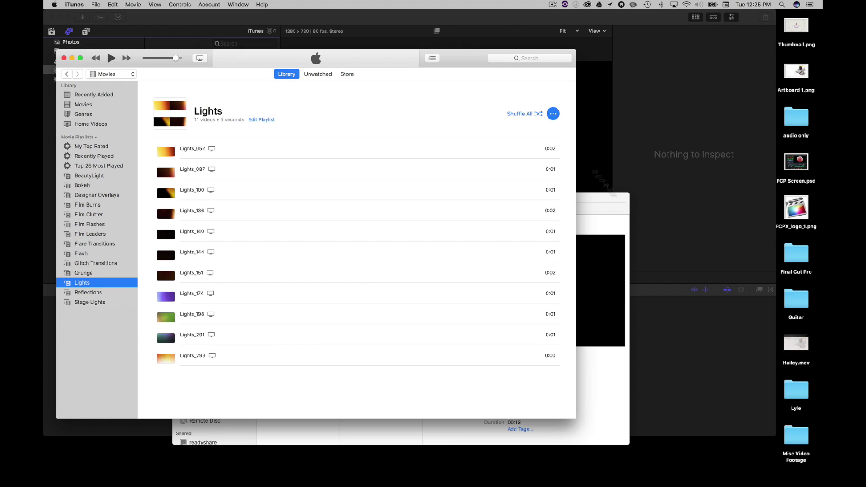
pyautogui.moveTo(607, 198); pyautogui.dragTo(696, 181)
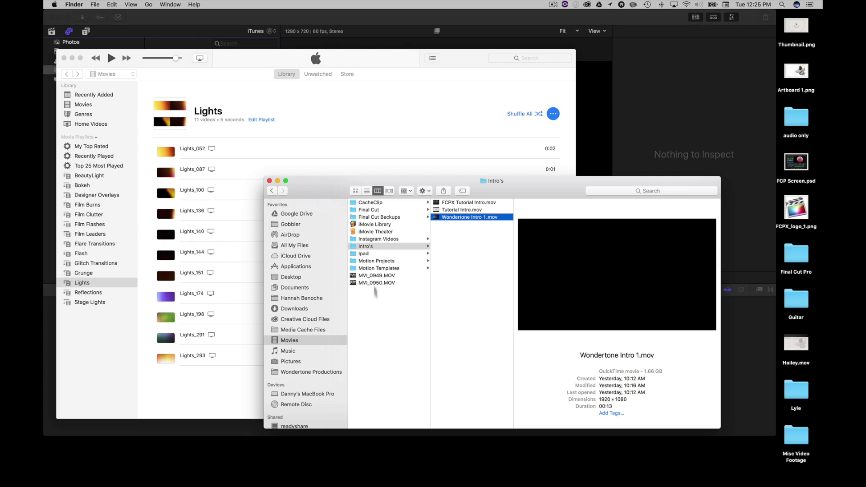
# Step: Option-drag the Intro's folder into iTunes as an Intro's movie playlist and open it
pyautogui.click(372, 247)
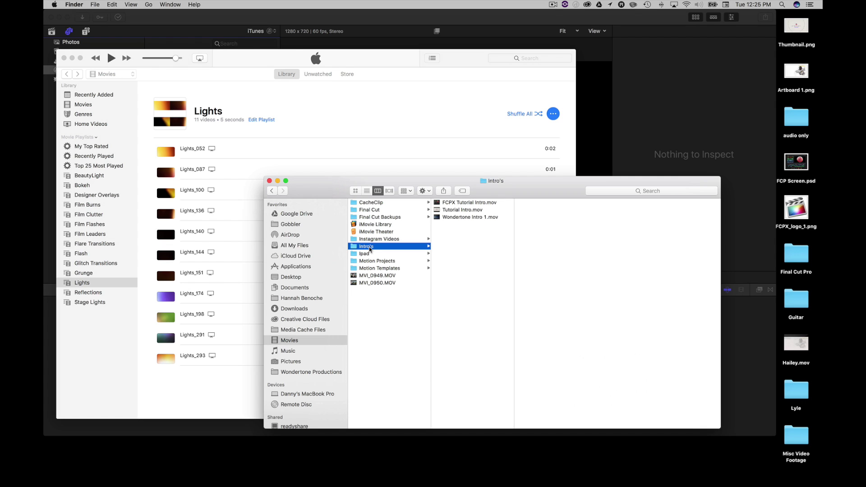
pyautogui.press('alt')
pyautogui.moveTo(369, 248); pyautogui.dragTo(111, 311)
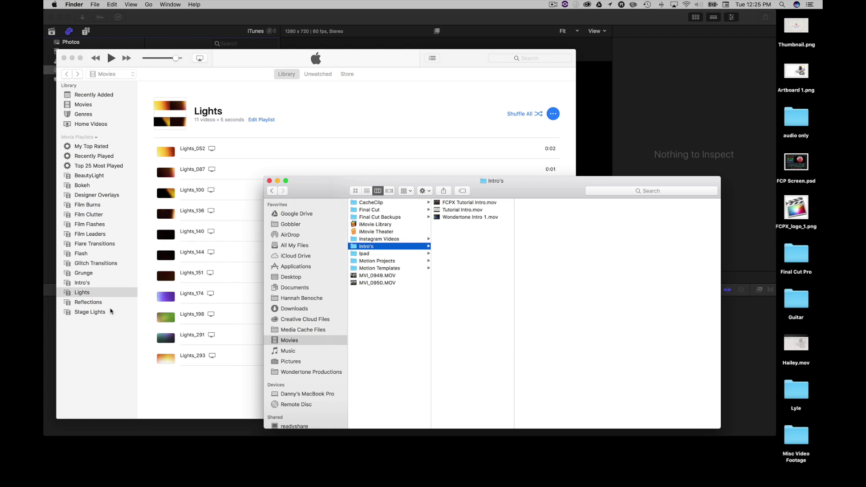
pyautogui.click(82, 285)
pyautogui.click(81, 285)
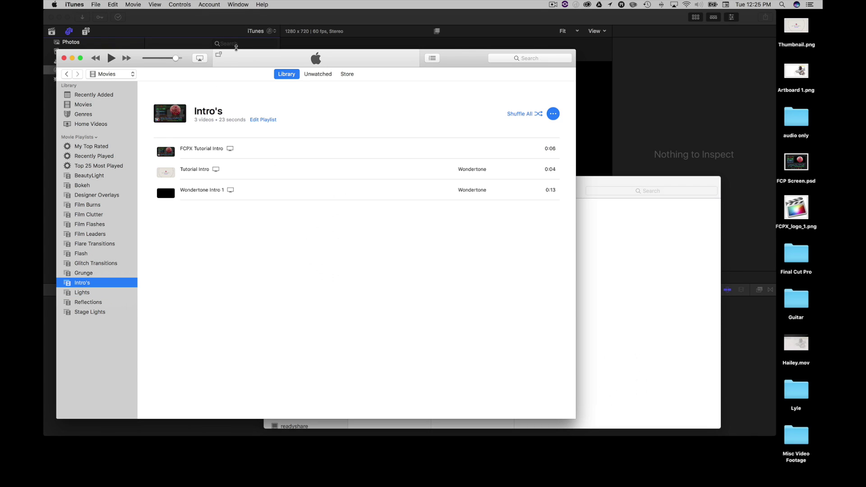
pyautogui.click(243, 13)
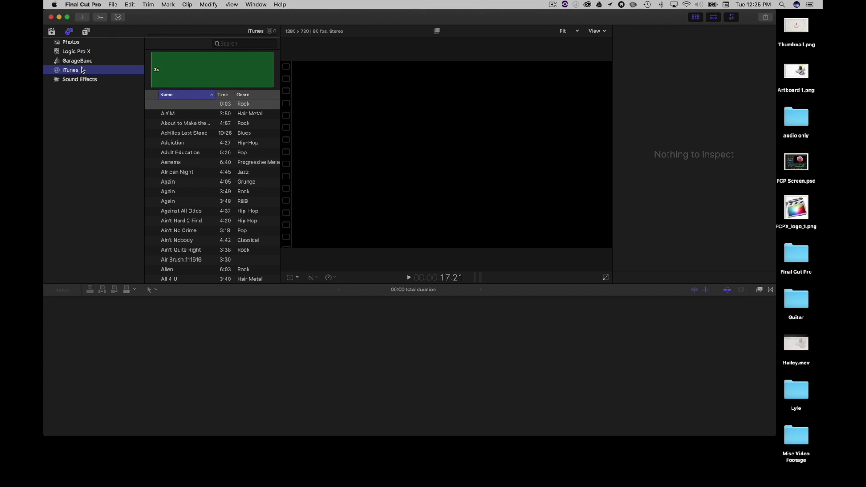
# Step: Show iTunes Home Videos and preview the Tutorial Intro and Wondertone Intro 1 clips
pyautogui.click(274, 32)
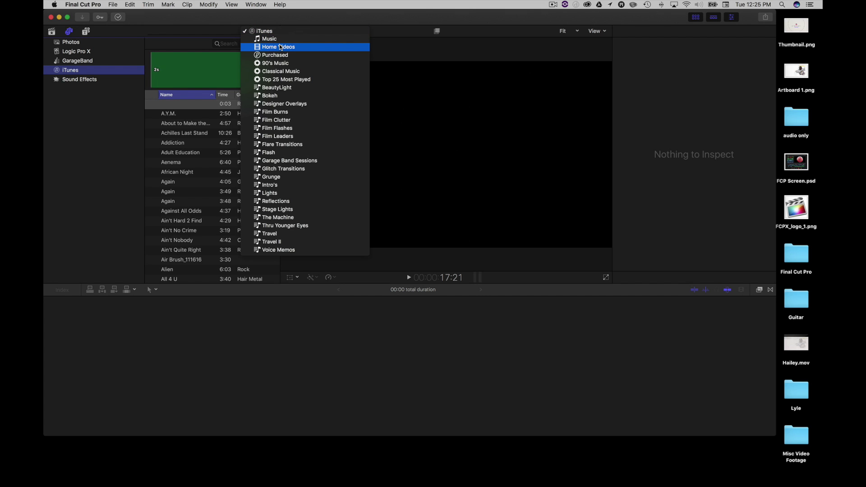
pyautogui.click(289, 48)
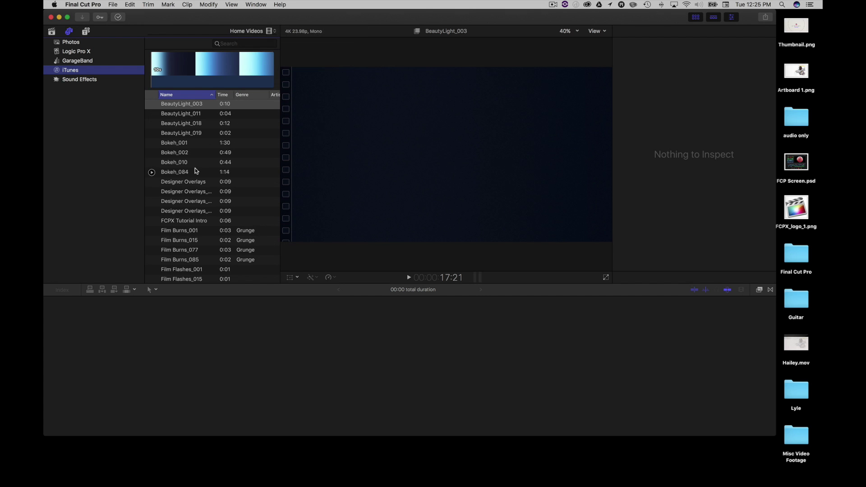
pyautogui.scroll(-5, 196, 170)
pyautogui.scroll(-20, 196, 170)
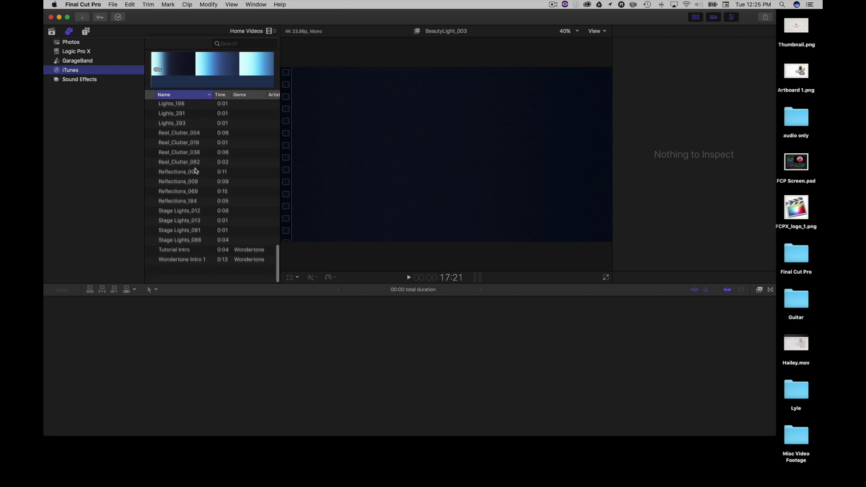
pyautogui.click(181, 267)
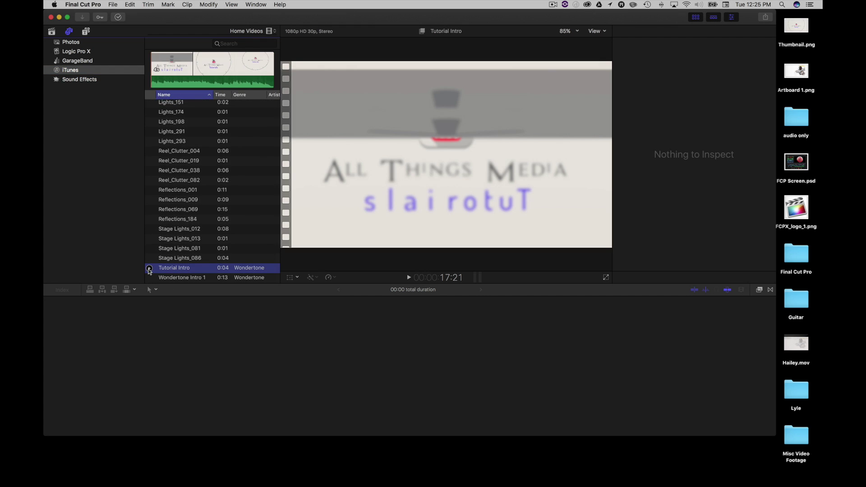
pyautogui.click(149, 269)
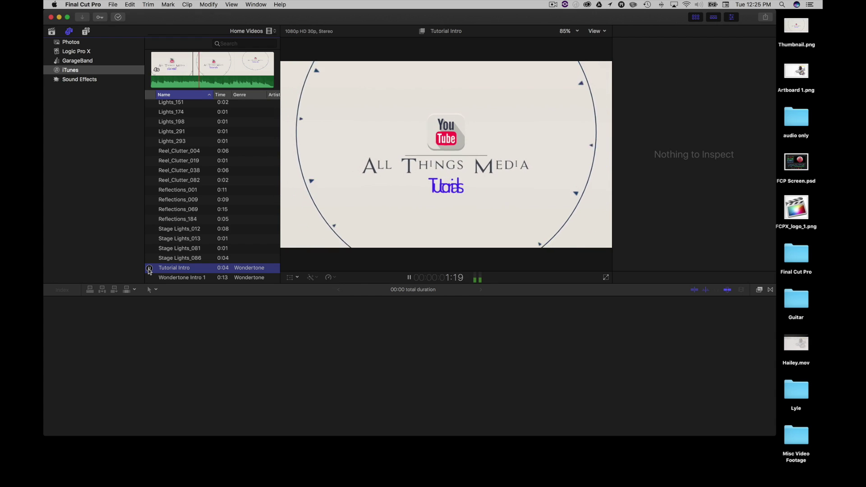
pyautogui.click(149, 269)
pyautogui.click(149, 278)
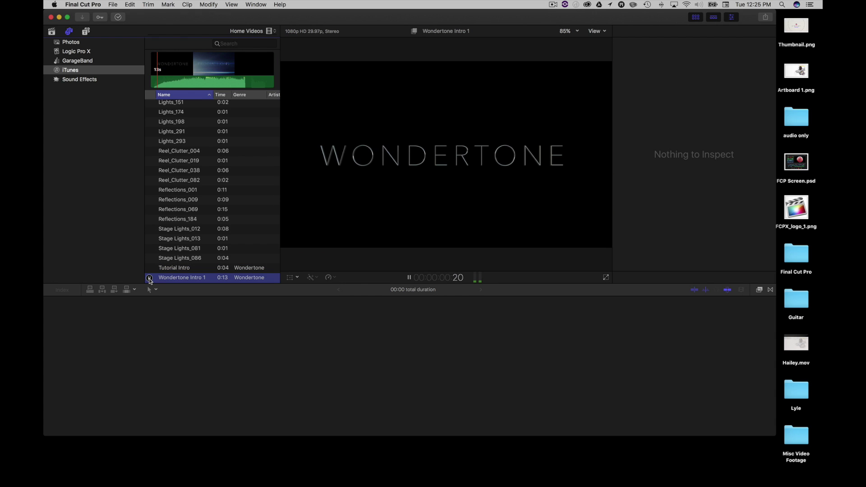
pyautogui.click(150, 279)
# Step: Preview the Lights_151 and Lights_174 clips in the Home Videos list
pyautogui.scroll(1, 165, 271)
pyautogui.scroll(5, 181, 211)
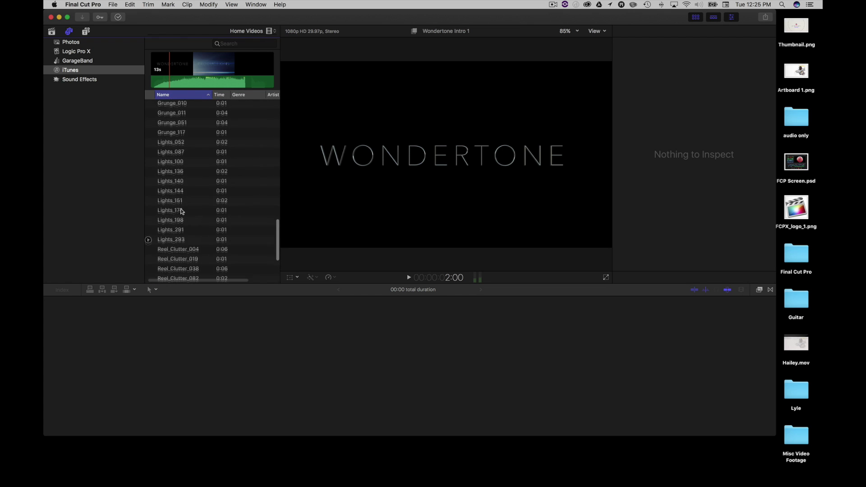
pyautogui.scroll(10, 181, 211)
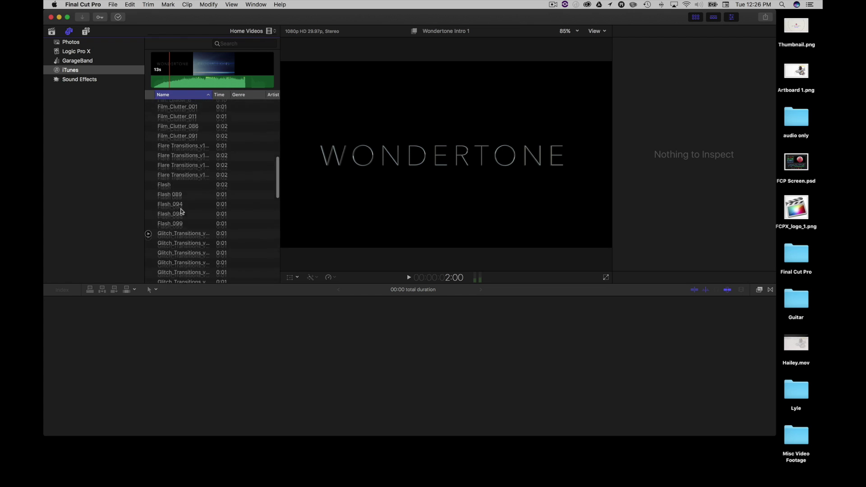
pyautogui.scroll(8, 181, 212)
pyautogui.scroll(-10, 181, 212)
pyautogui.scroll(-15, 180, 211)
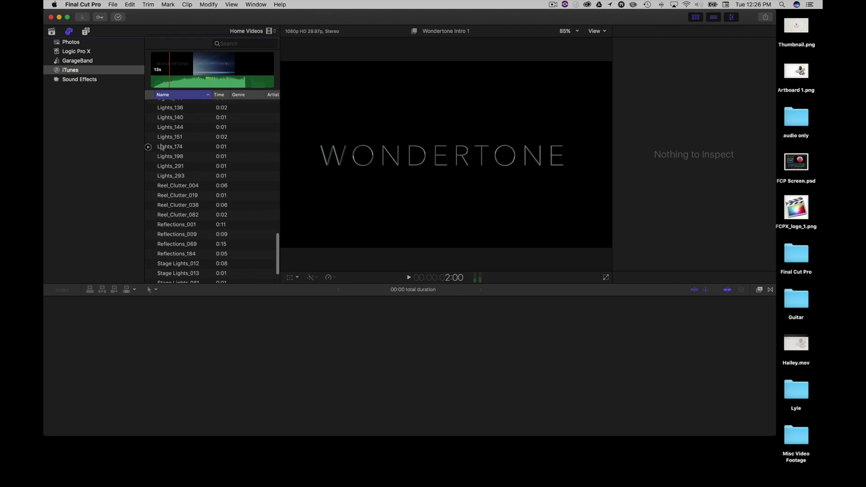
pyautogui.click(148, 138)
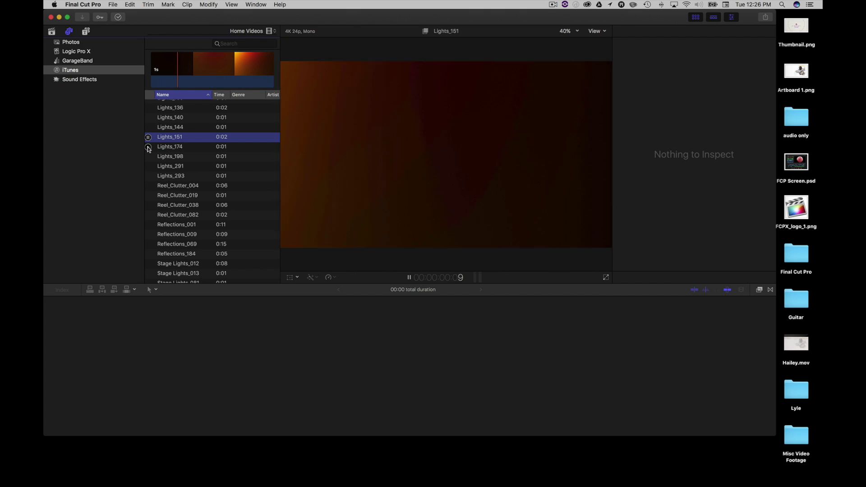
pyautogui.click(148, 147)
pyautogui.click(113, 4)
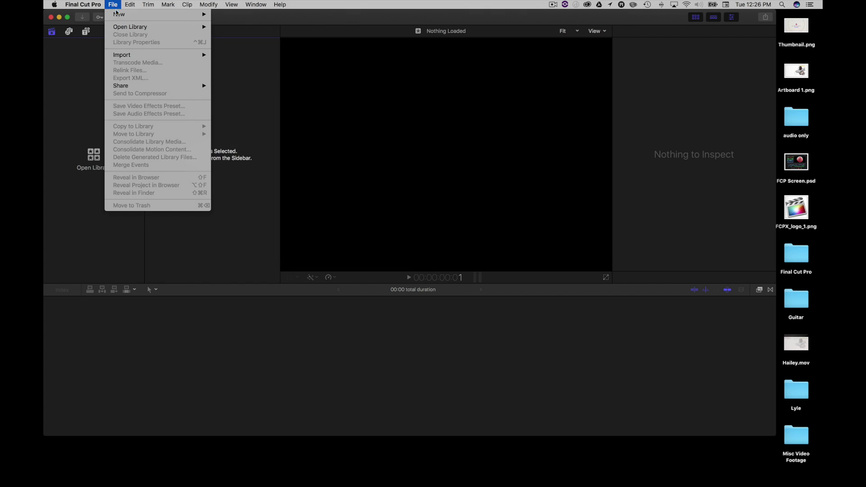
pyautogui.moveTo(118, 15)
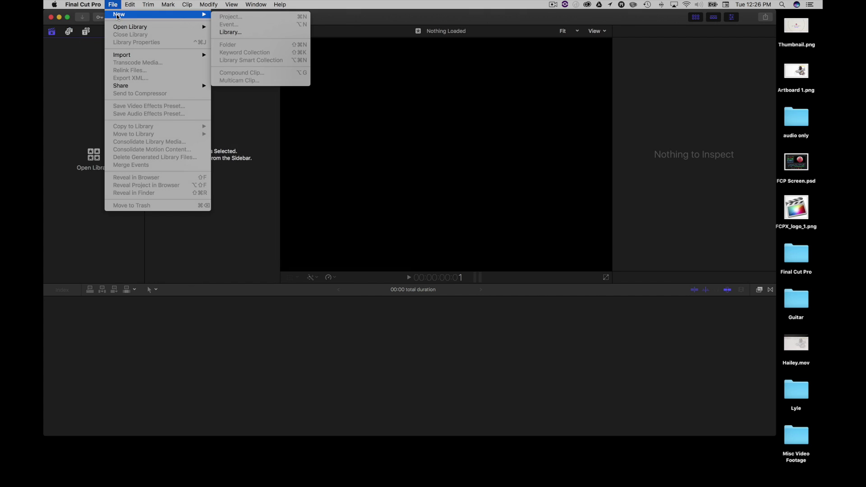
# Step: Create and save a new library named Final Cut Tutorial
pyautogui.click(247, 34)
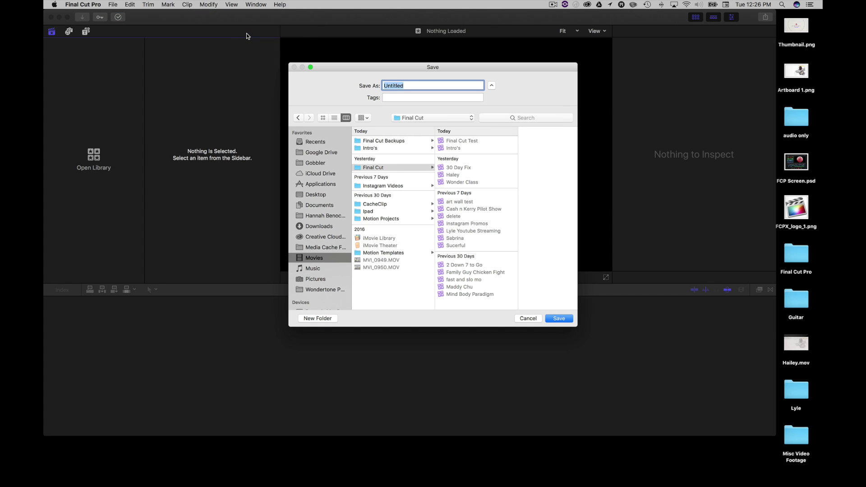
pyautogui.write('Final Cut Tutoria')
pyautogui.press('Return')
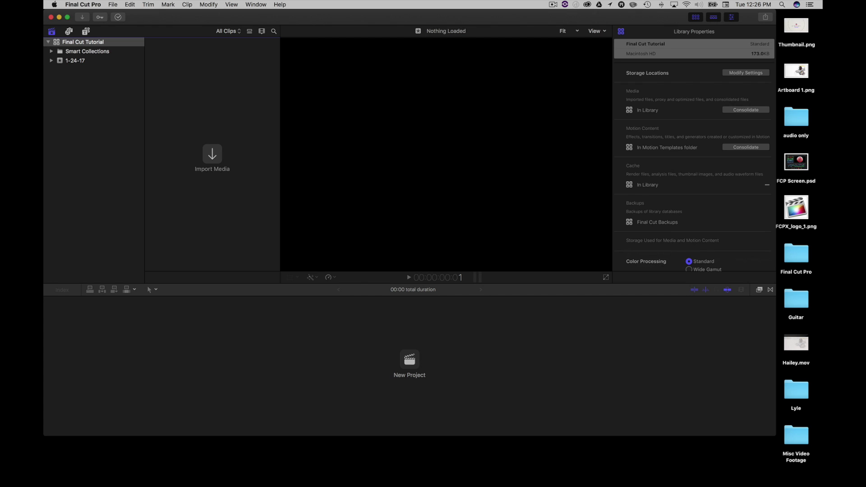
# Step: Rename the 1-24-17 event to clips
pyautogui.click(73, 61)
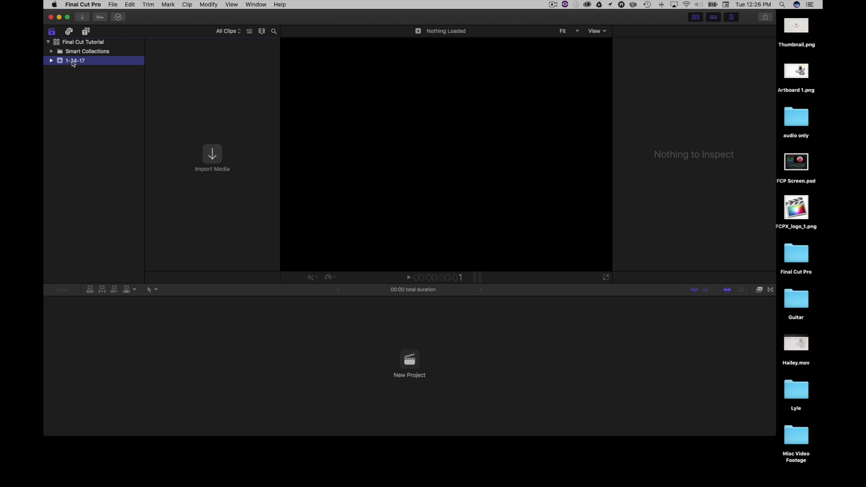
pyautogui.click(74, 63)
pyautogui.write('clips')
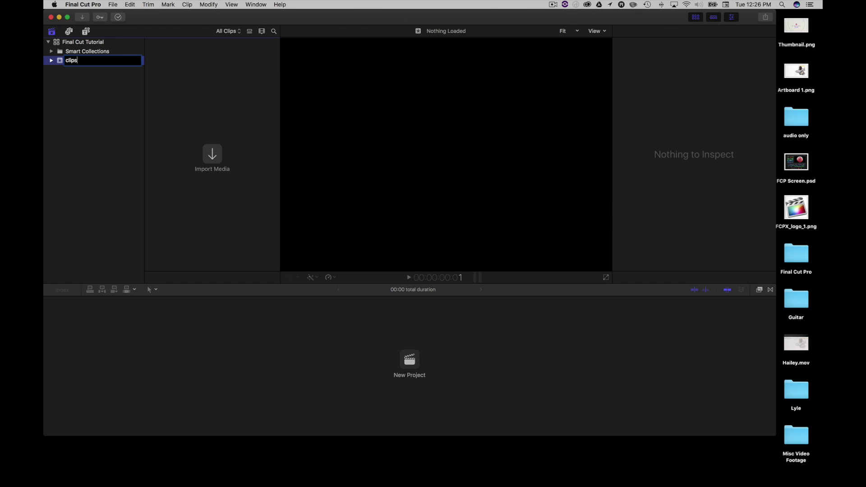
pyautogui.press('Return')
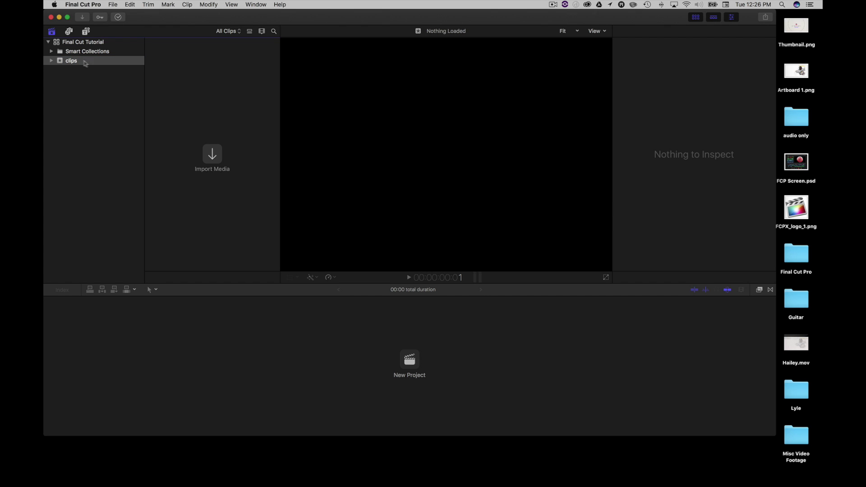
# Step: Create a 1080p HD 29.97p project named test in the clips event
pyautogui.click(111, 6)
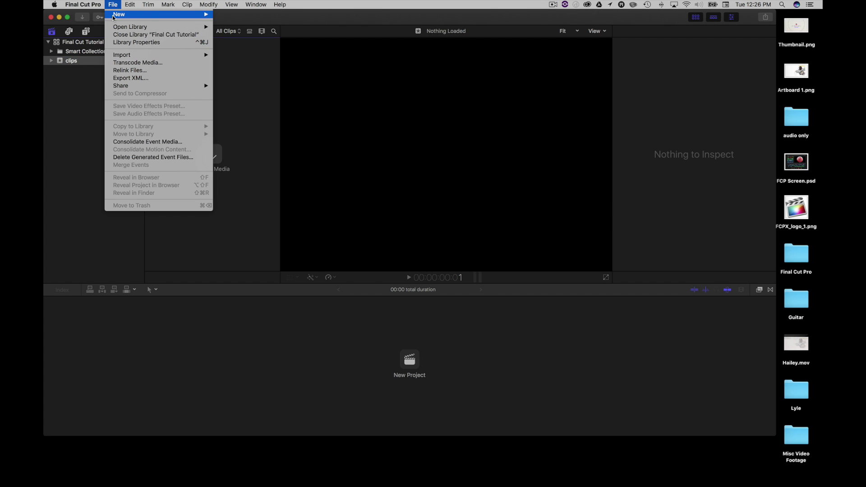
pyautogui.moveTo(113, 15)
pyautogui.click(229, 17)
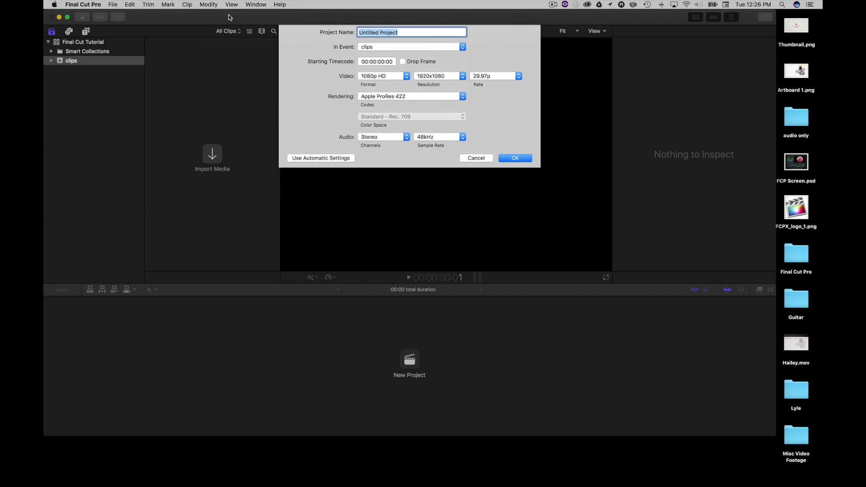
pyautogui.write('test')
pyautogui.press('Return')
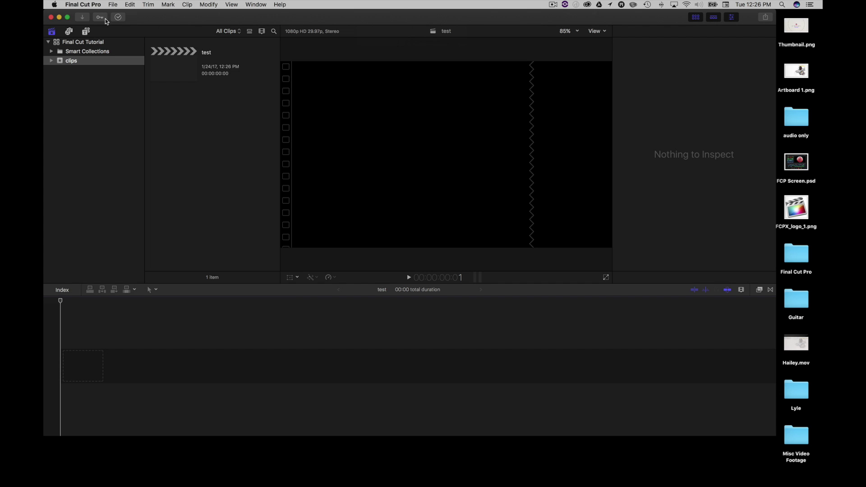
# Step: Show the iTunes videos in the Photos and Audio browser and preview Wondertone Intro 1
pyautogui.click(69, 31)
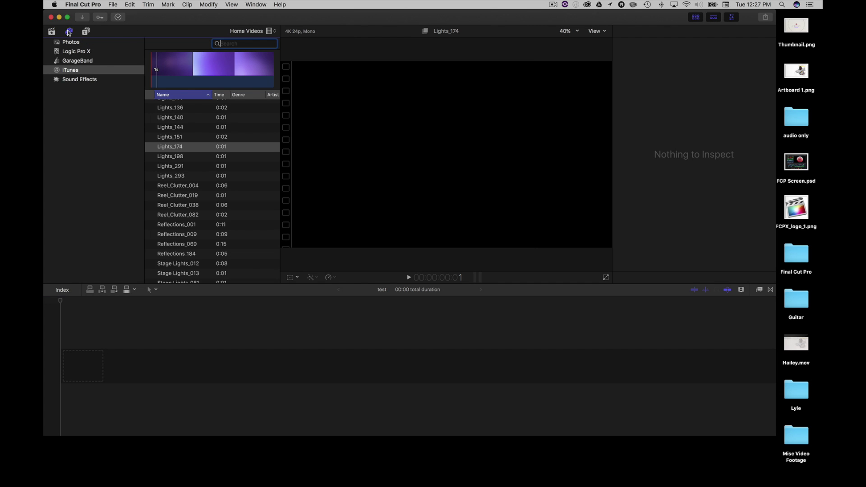
pyautogui.click(199, 113)
pyautogui.scroll(-1, 201, 112)
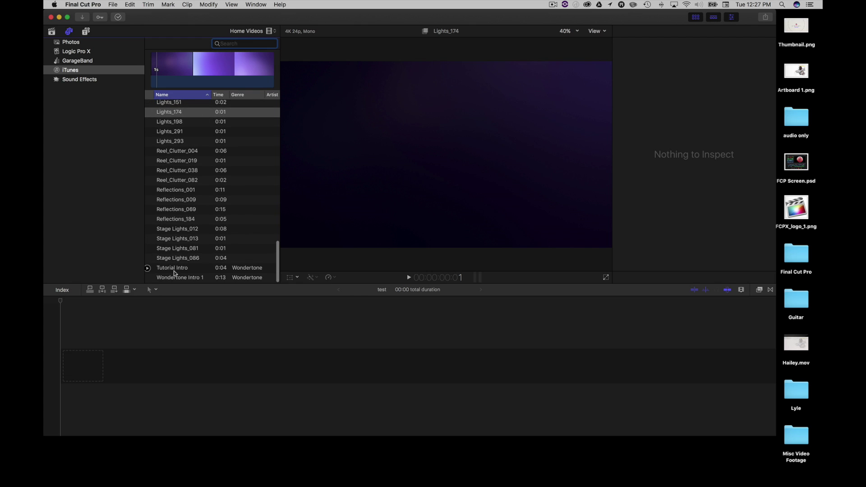
pyautogui.click(181, 277)
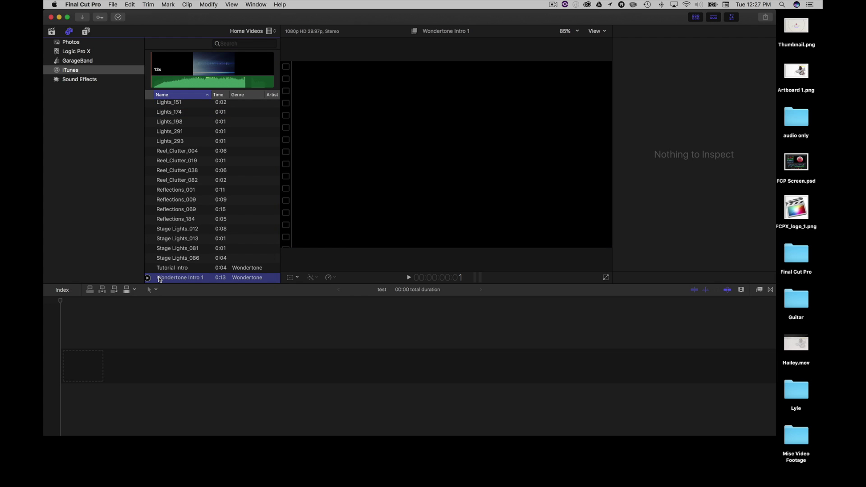
pyautogui.click(148, 278)
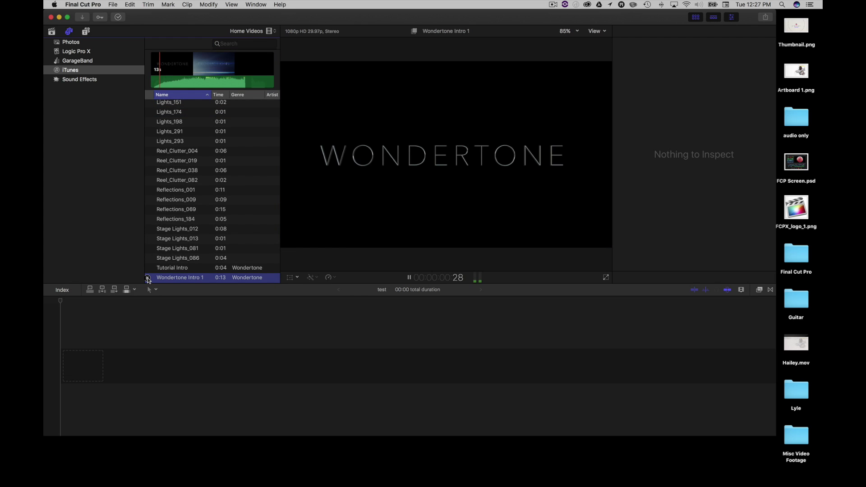
pyautogui.scroll(15, 193, 188)
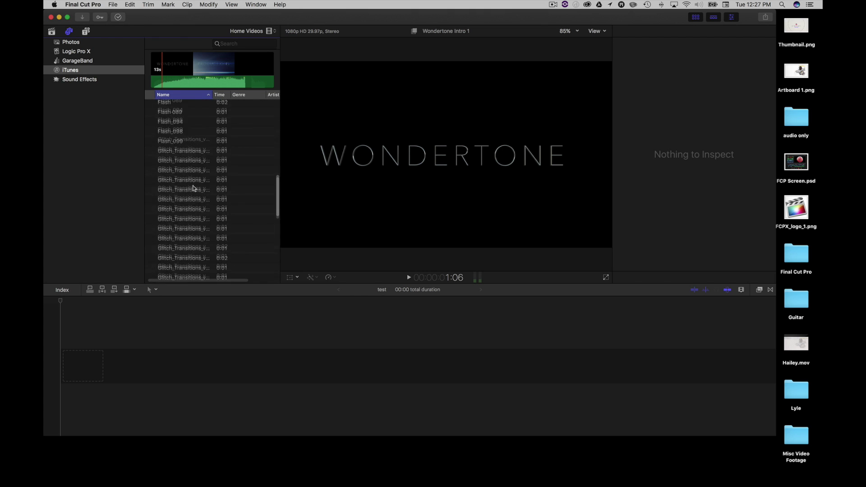
pyautogui.scroll(3, 193, 187)
# Step: Search the clips for fcpx, preview FCPX Tutorial Intro, and drag it into the clips event
pyautogui.click(256, 42)
pyautogui.write('f')
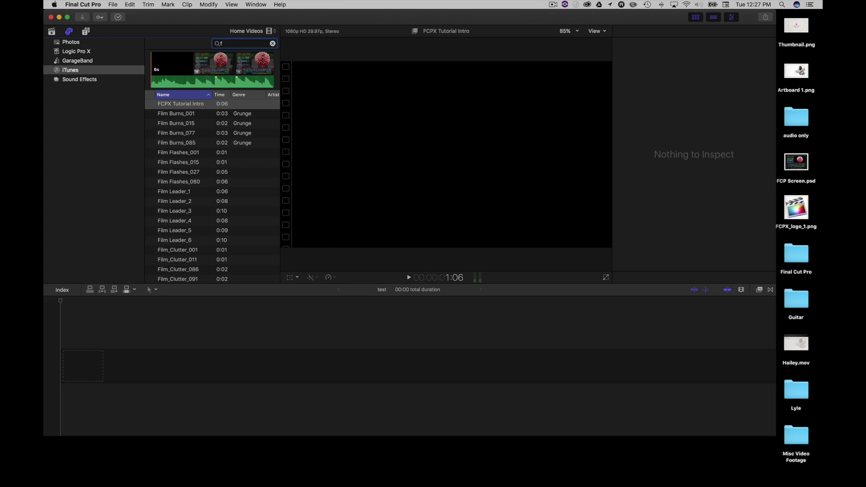
pyautogui.write('incpx')
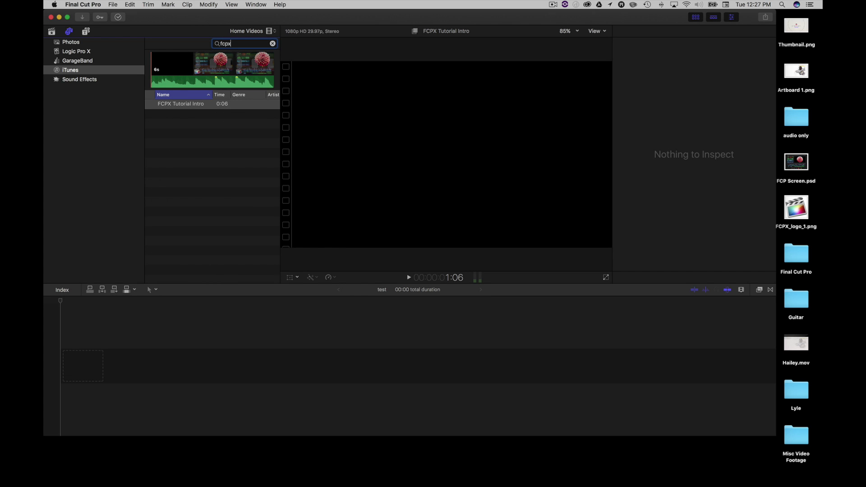
pyautogui.click(189, 105)
pyautogui.click(148, 105)
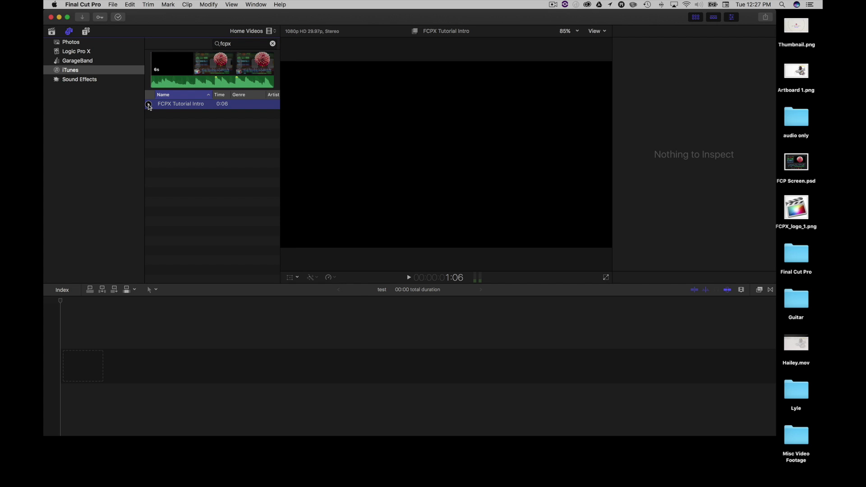
pyautogui.click(148, 105)
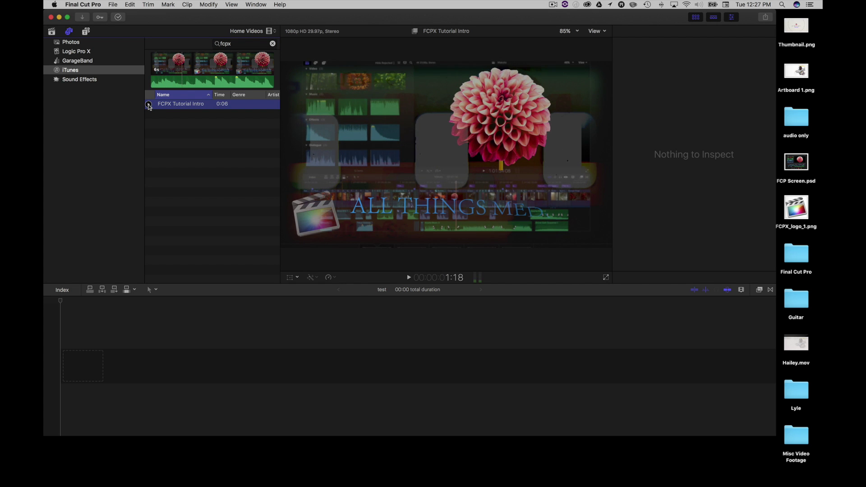
pyautogui.moveTo(179, 105); pyautogui.dragTo(71, 60)
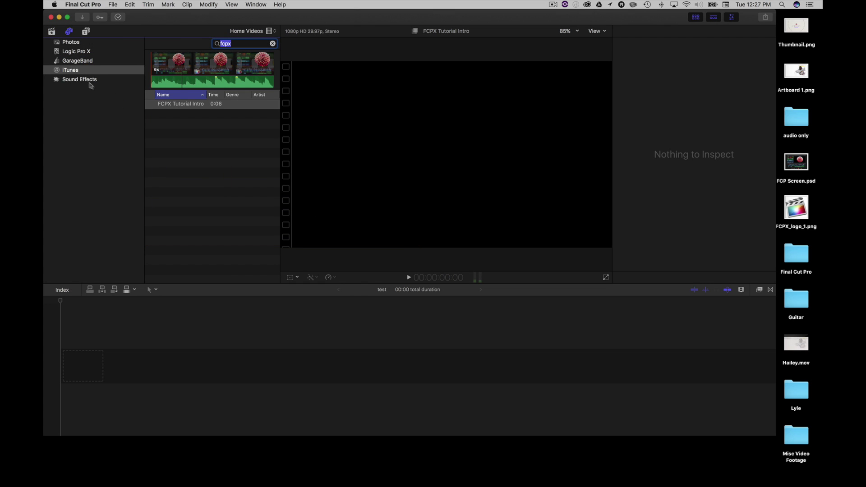
# Step: Append FCPX Tutorial Intro to the test project timeline with E, then play and stop it
pyautogui.click(52, 32)
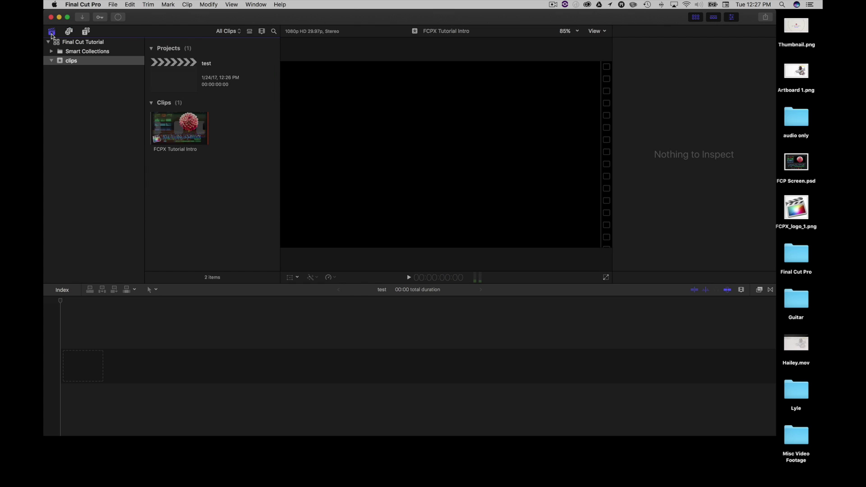
pyautogui.click(171, 131)
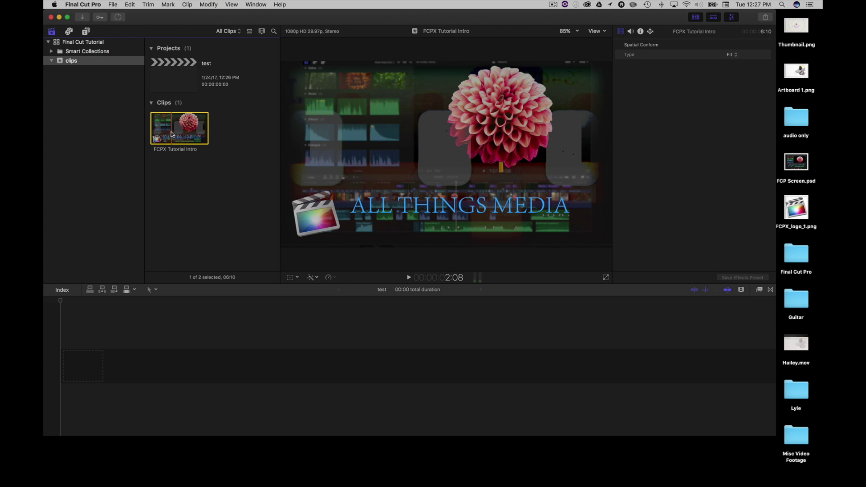
pyautogui.press('e')
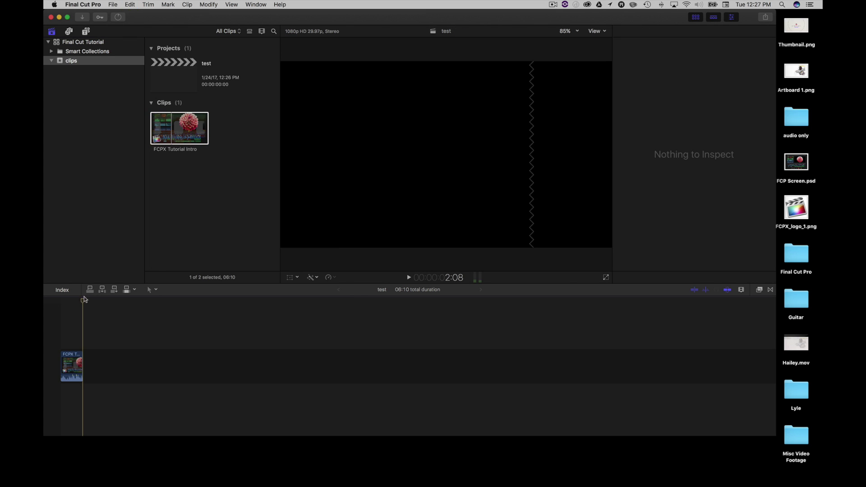
pyautogui.press('space')
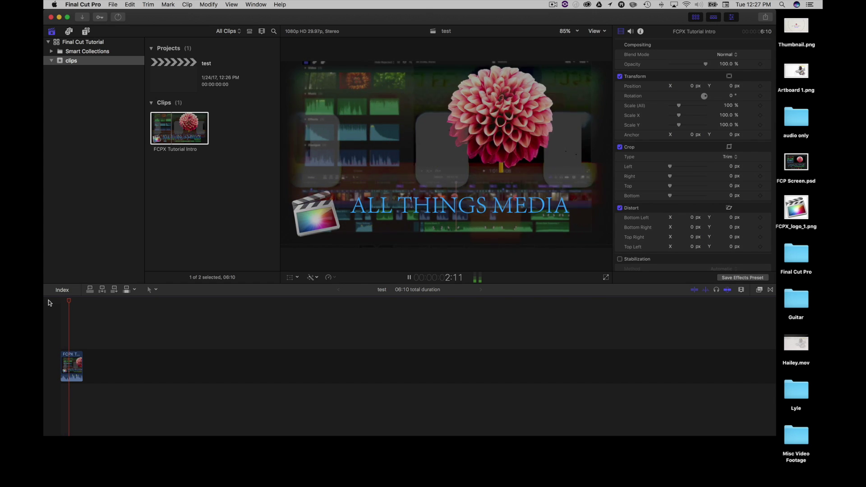
pyautogui.press('space')
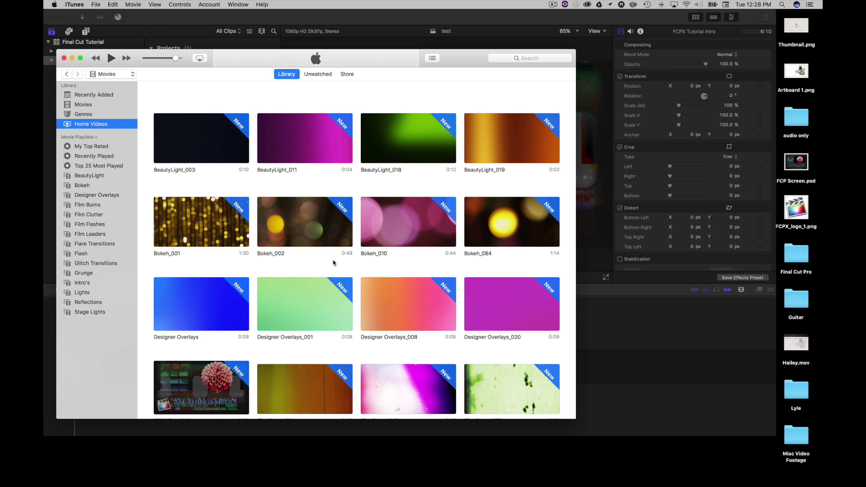
# Step: Check Movies and Home Videos, then open the Intro's playlist showing the three 23-second intros
pyautogui.scroll(-15, 440, 316)
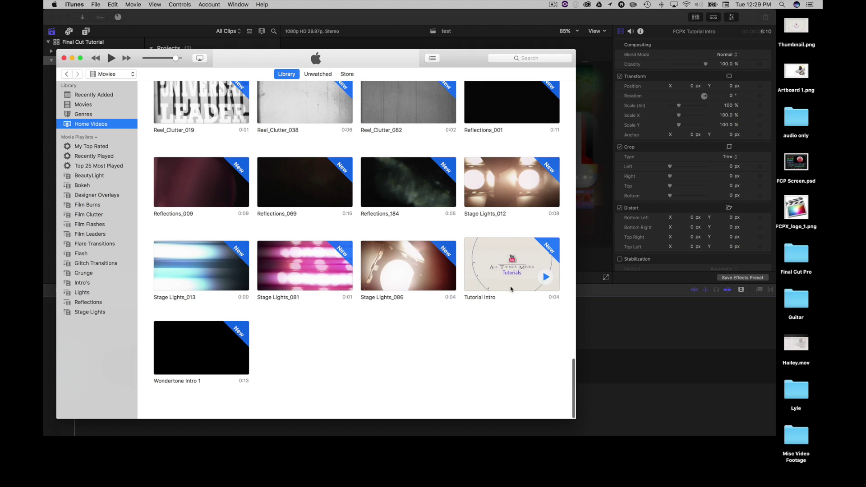
pyautogui.scroll(10, 232, 359)
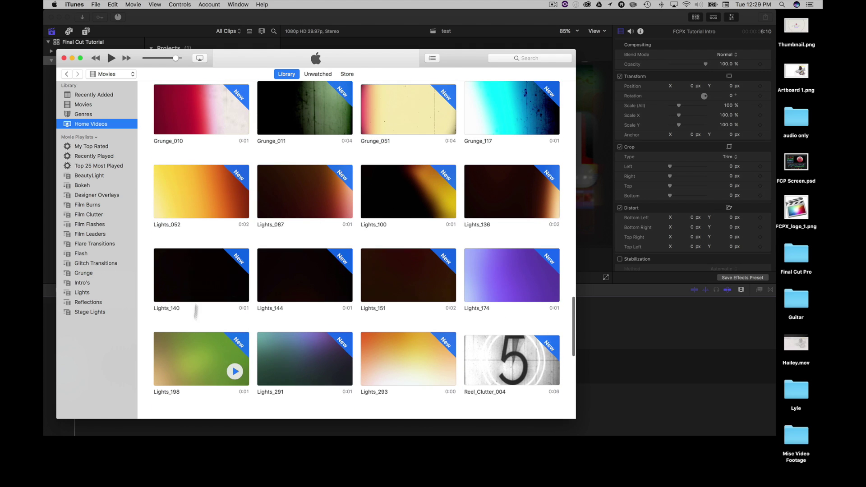
pyautogui.click(86, 105)
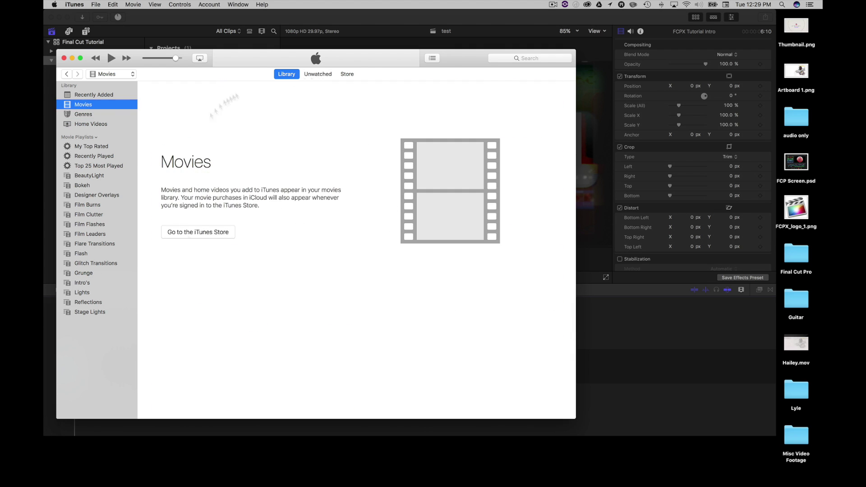
pyautogui.click(92, 125)
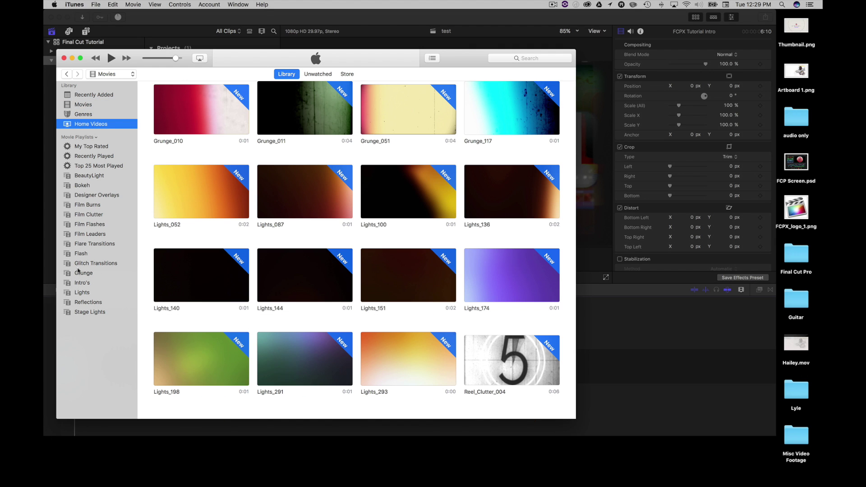
pyautogui.click(83, 283)
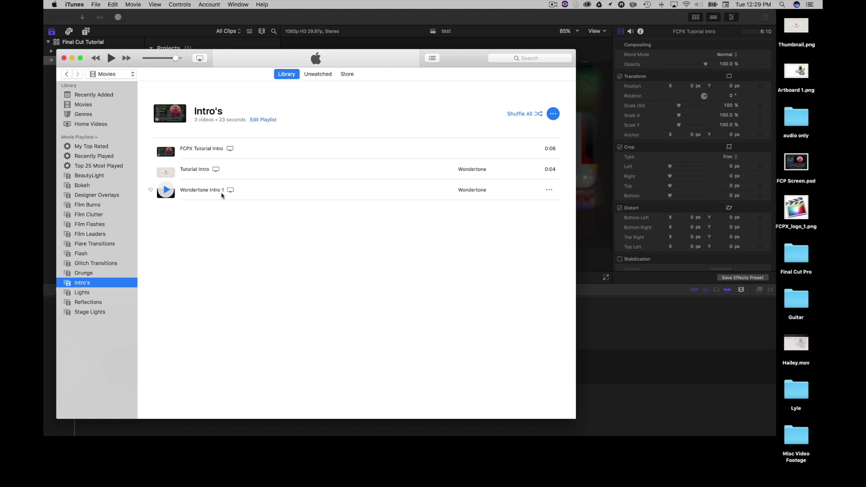
# Step: Select all three intro videos and open Get Info to edit them together
pyautogui.click(217, 154)
pyautogui.keyDown('shift'); pyautogui.click(206, 192); pyautogui.keyUp('shift')
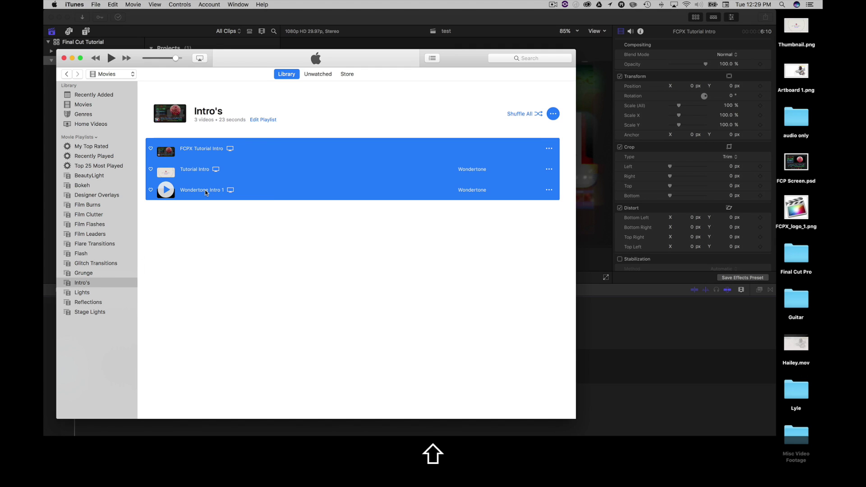
pyautogui.rightClick(205, 191)
pyautogui.click(233, 216)
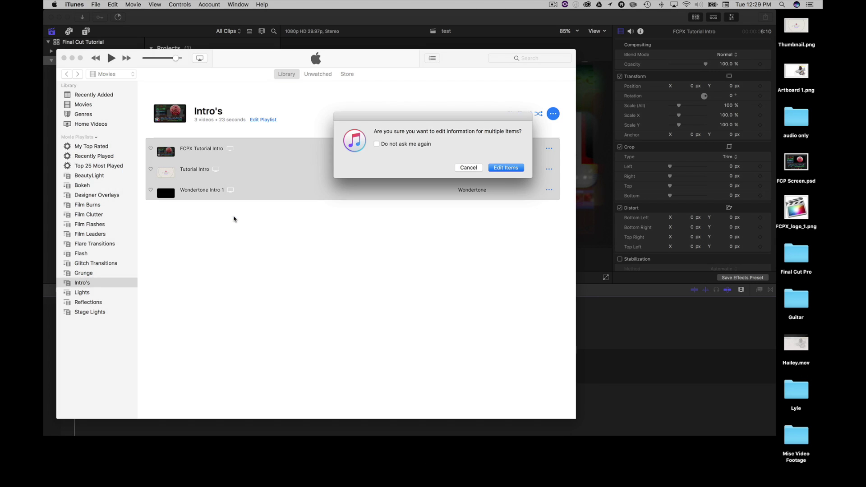
pyautogui.click(498, 170)
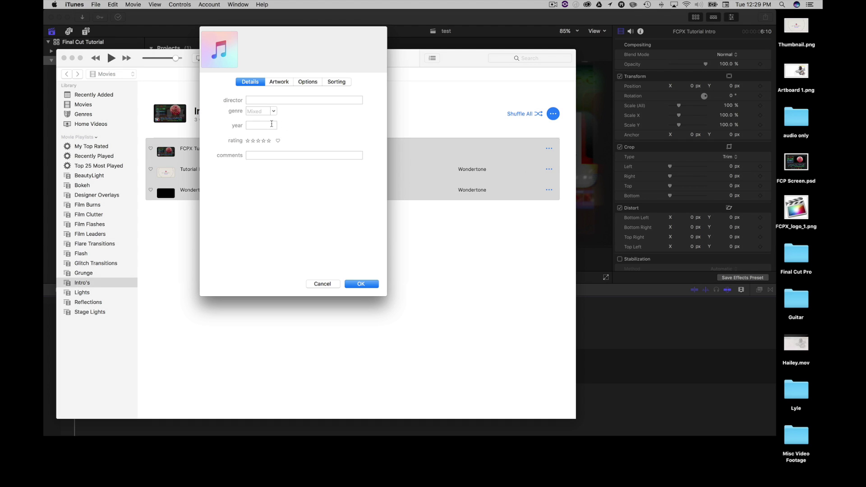
# Step: Set the genre to Intro's and the media kind to Movie, and apply
pyautogui.click(257, 111)
pyautogui.write('W')
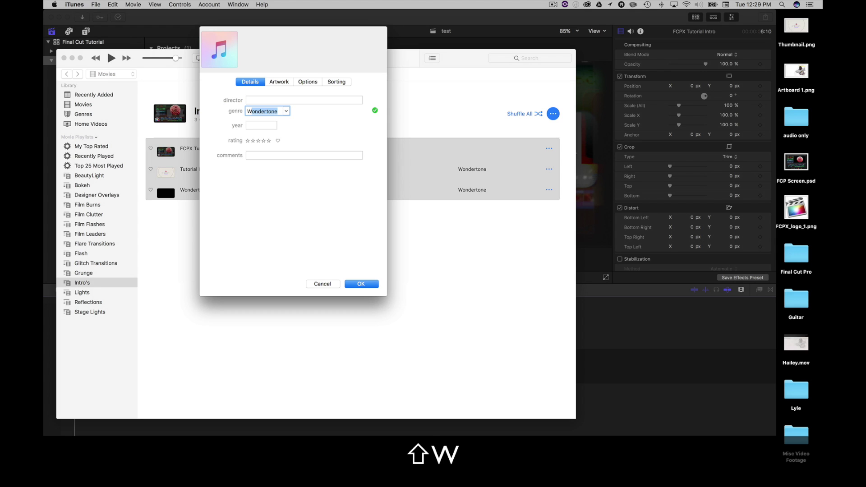
pyautogui.press('BackSpace')
pyautogui.write("Intro's")
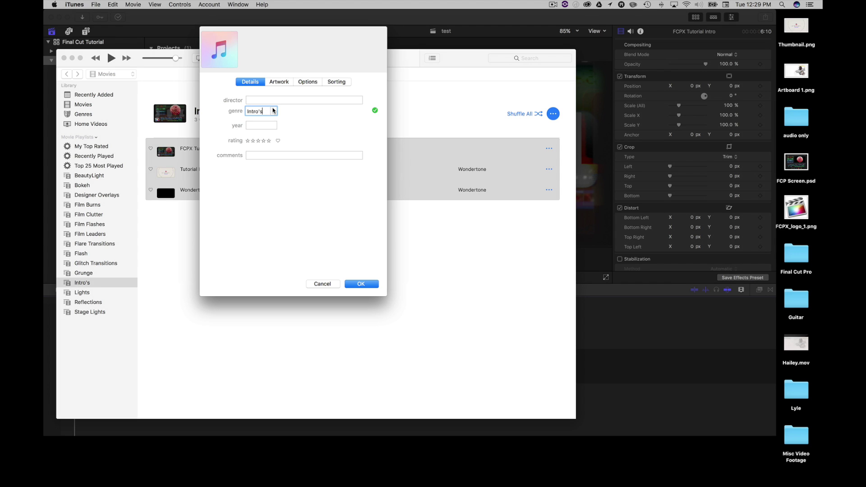
pyautogui.click(311, 83)
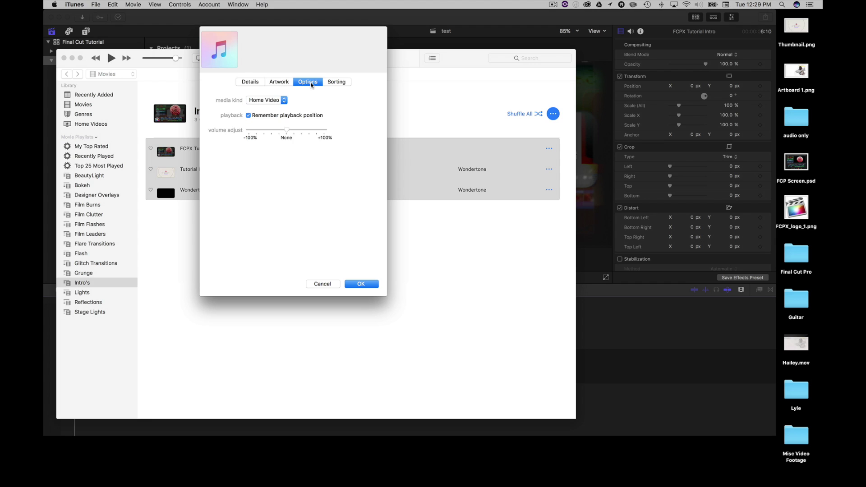
pyautogui.click(284, 100)
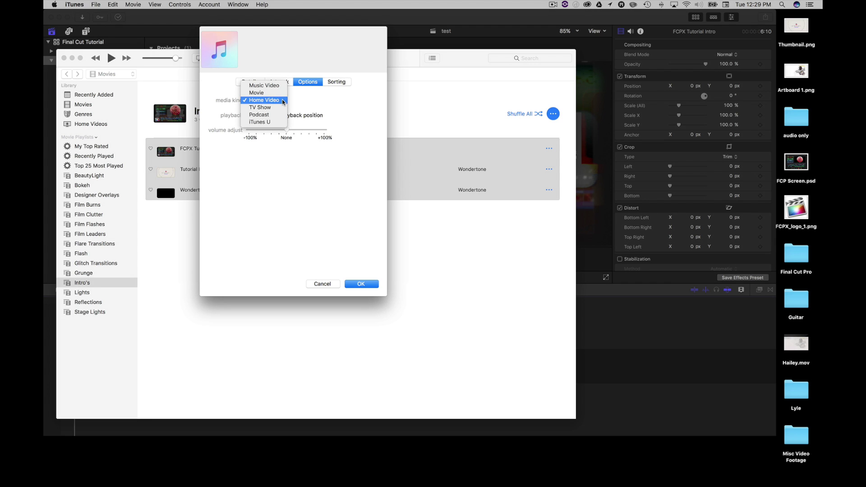
pyautogui.click(277, 93)
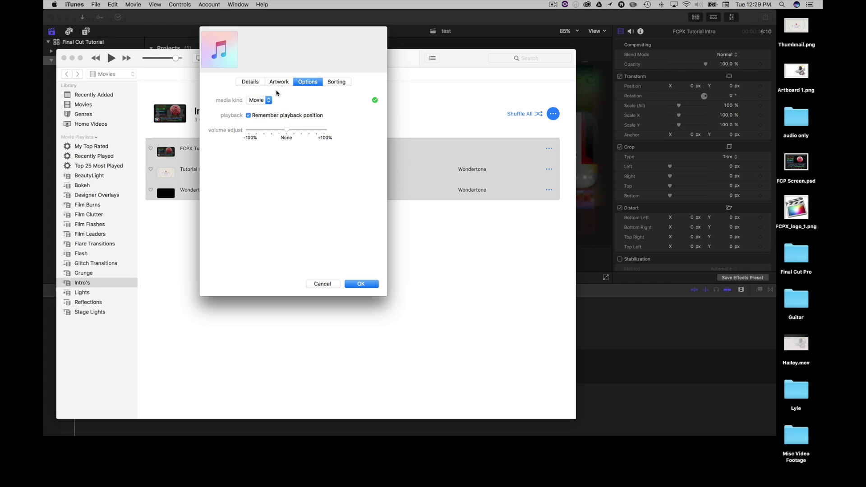
pyautogui.click(361, 283)
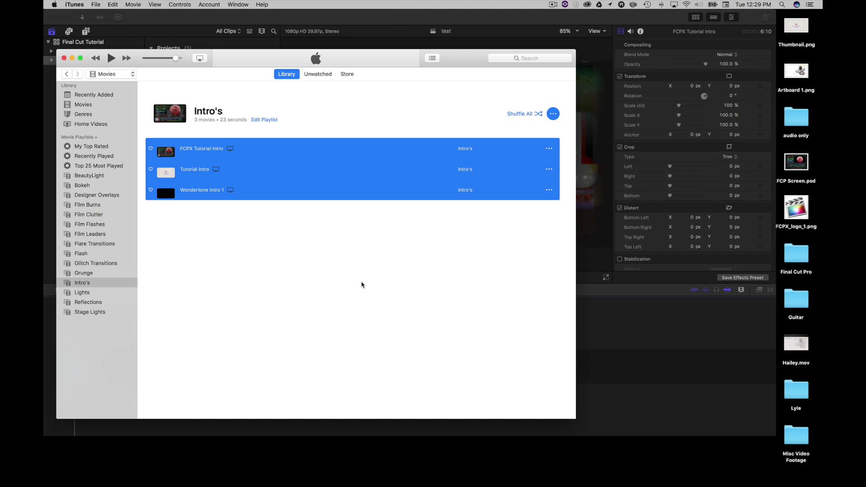
# Step: Confirm the three intros now appear under Movies instead of Home Videos
pyautogui.click(88, 106)
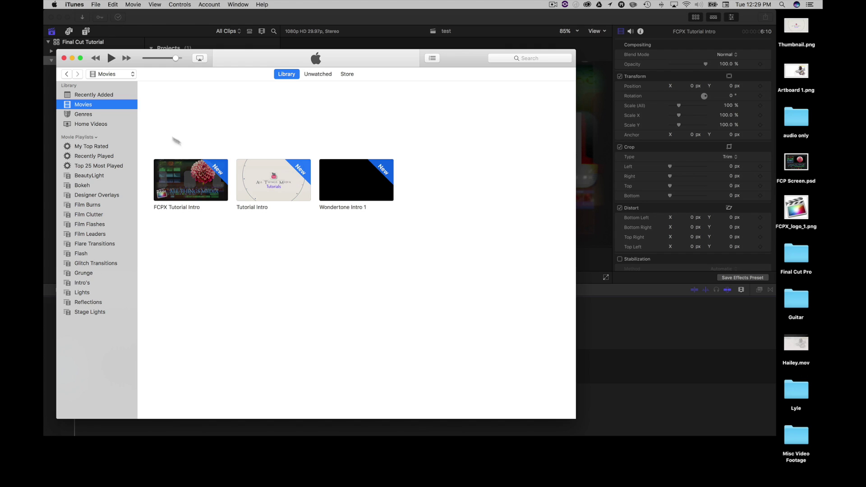
pyautogui.click(103, 125)
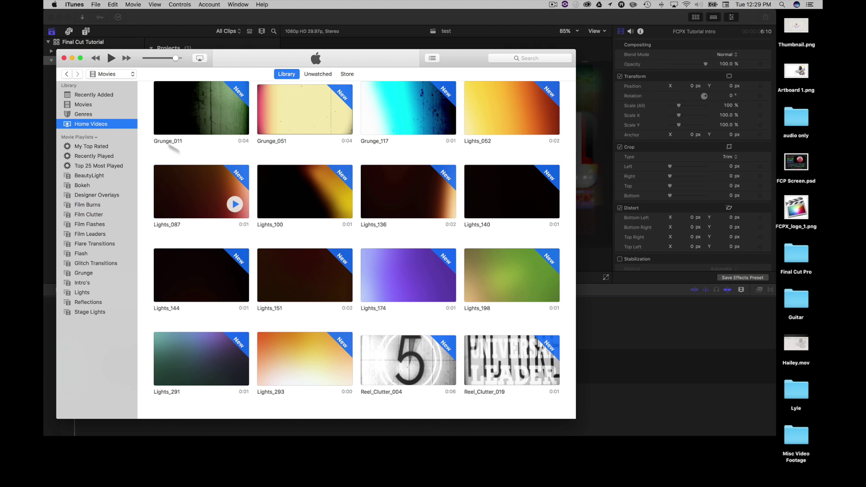
pyautogui.click(84, 104)
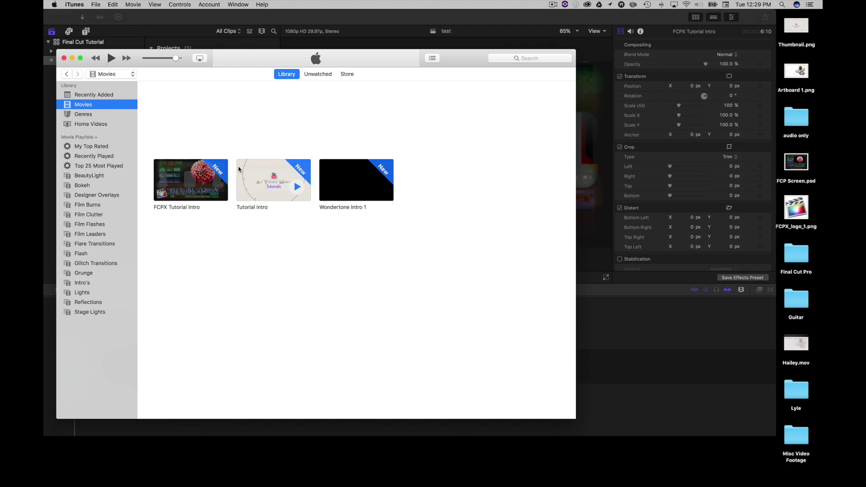
pyautogui.click(248, 20)
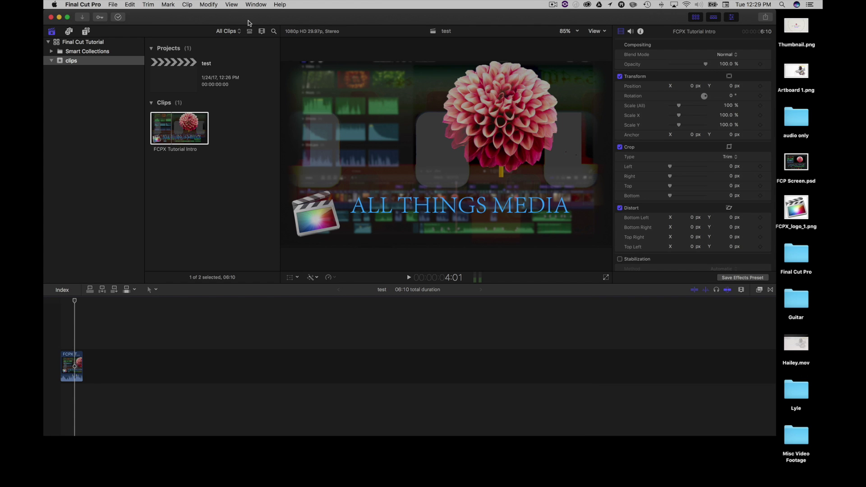
# Step: Show the iTunes Movies library in the media browser with the search cleared, and preview FCPX Tutorial Intro and Wondertone Intro 1
pyautogui.click(69, 32)
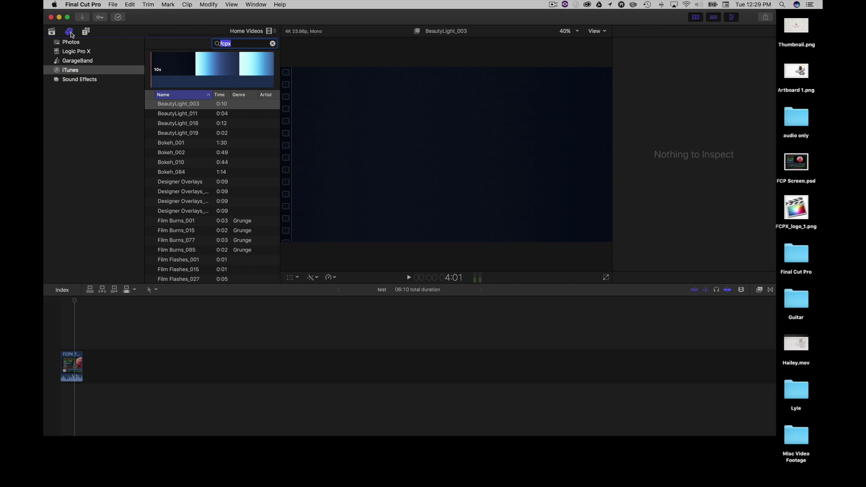
pyautogui.click(273, 44)
pyautogui.click(266, 31)
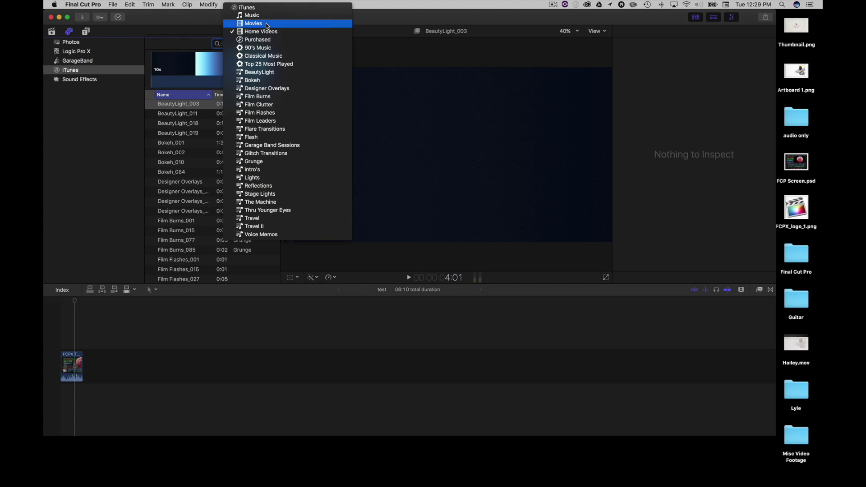
pyautogui.click(266, 23)
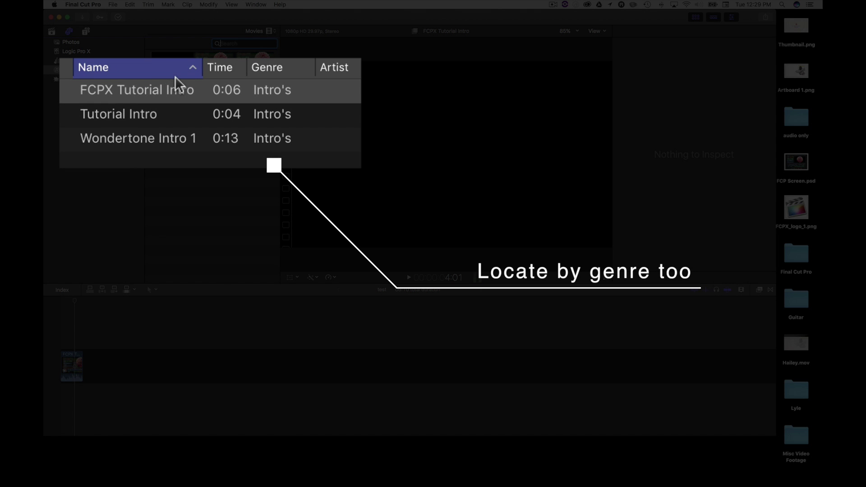
pyautogui.click(60, 91)
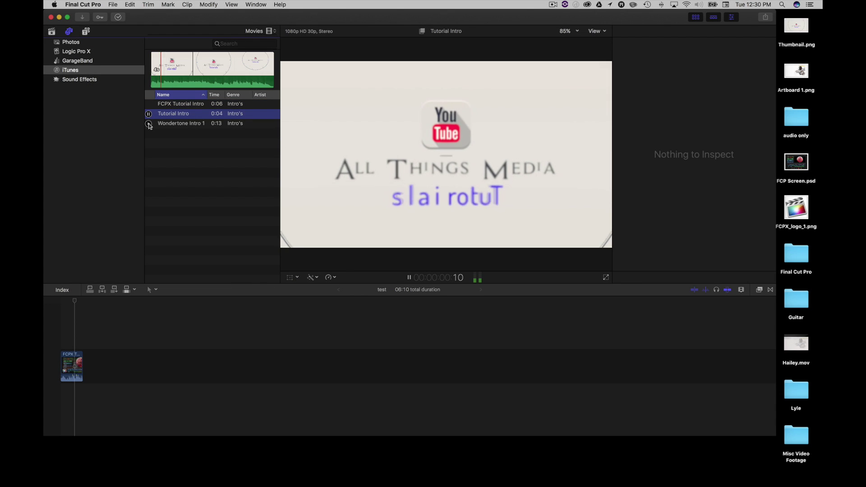
pyautogui.click(149, 123)
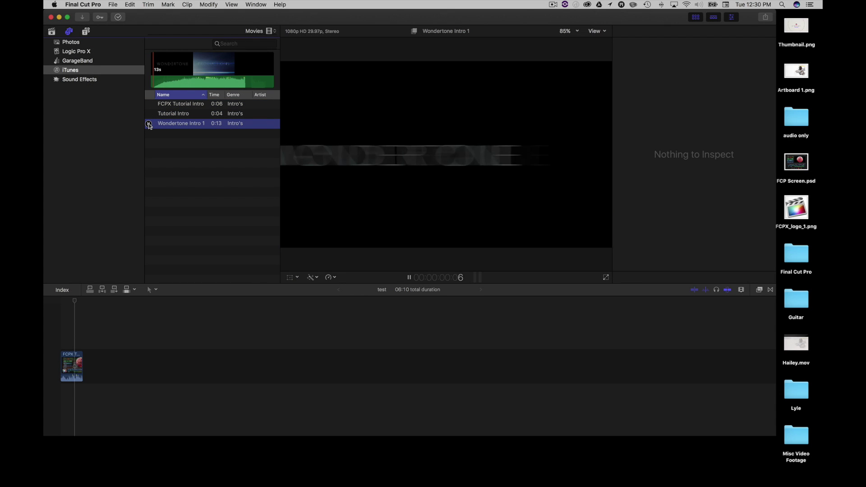